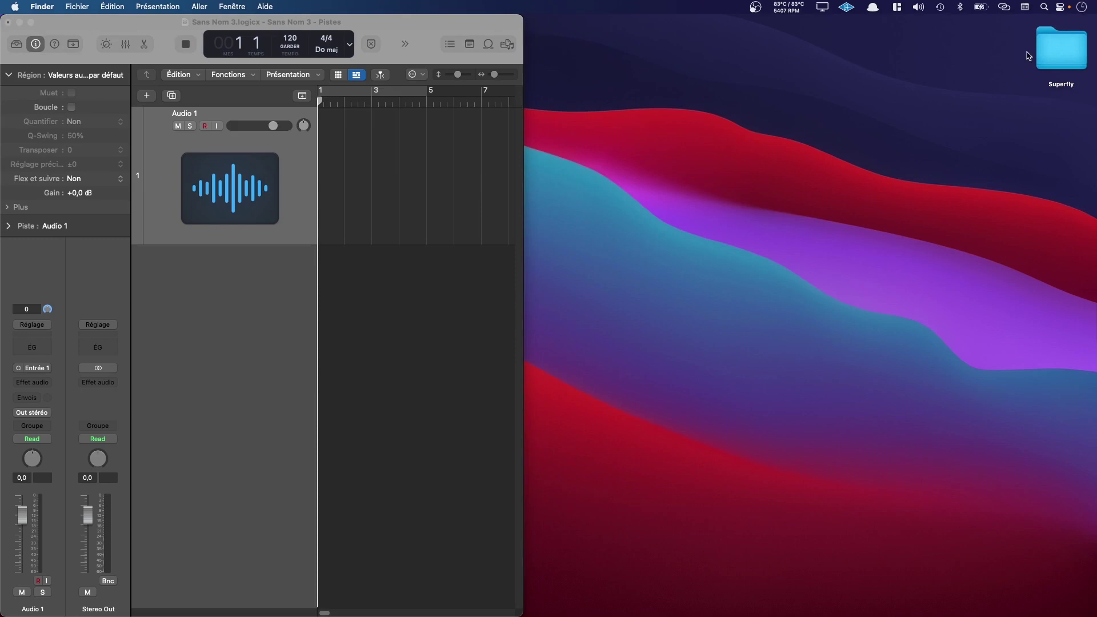
# - Open the Superfly folder on the desktop and select all of its AIFF audio files
pyautogui.click(1044, 46)
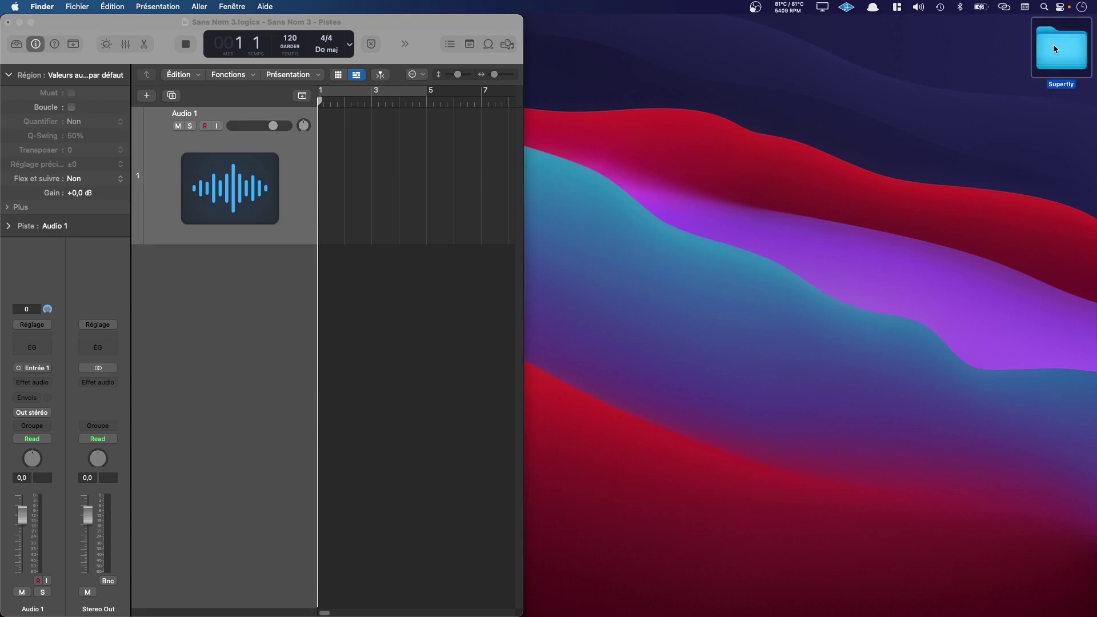
pyautogui.doubleClick(1054, 54)
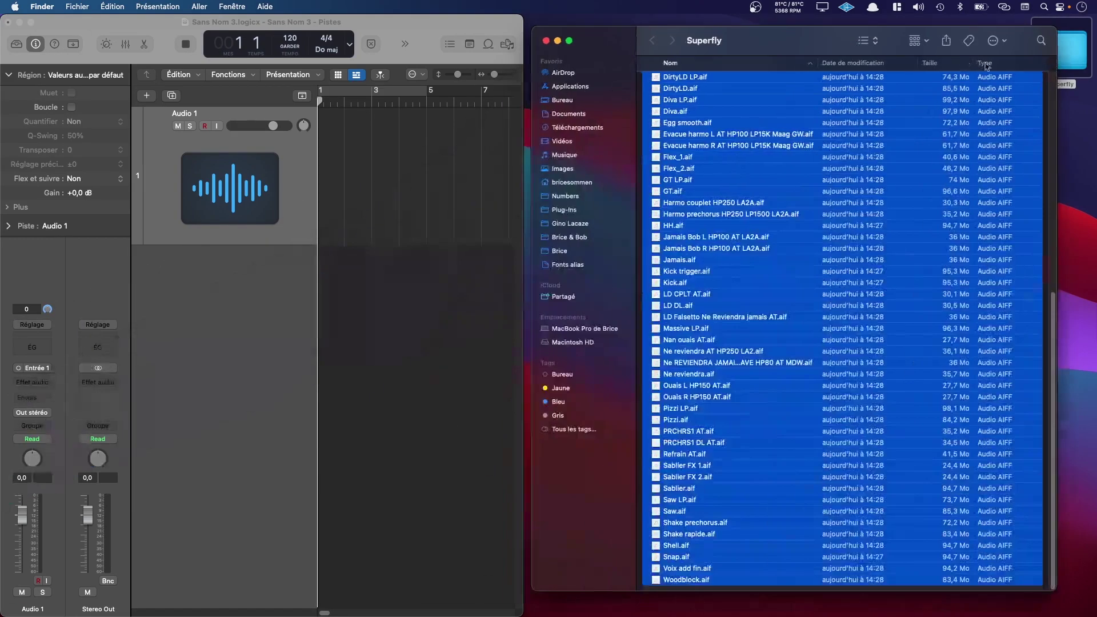
pyautogui.click(735, 100)
pyautogui.scroll(10, 713, 129)
pyautogui.click(692, 83)
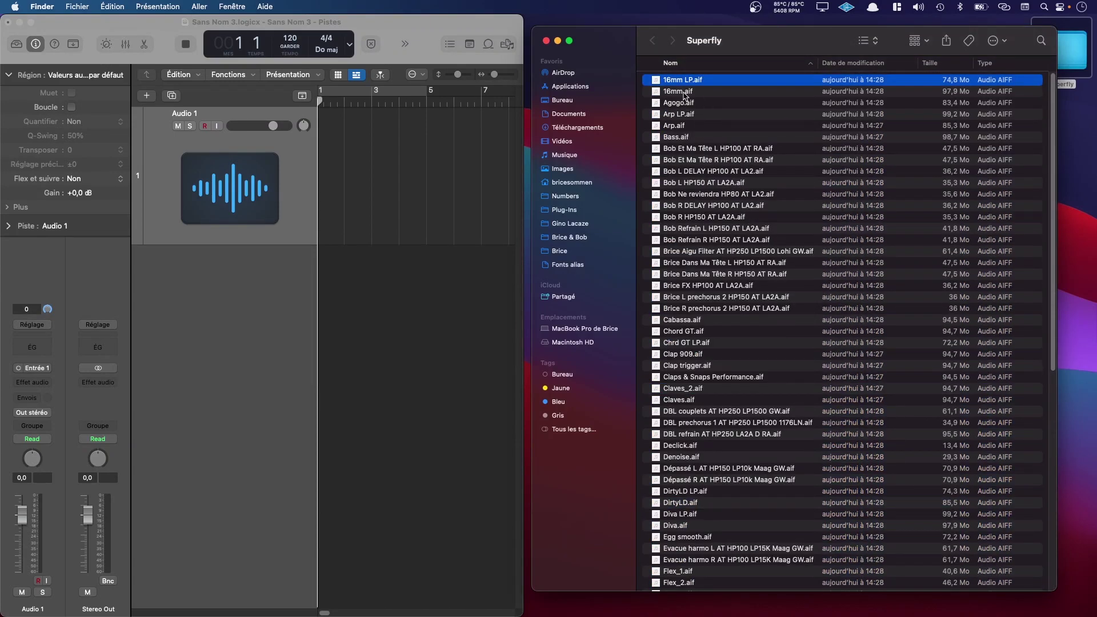
pyautogui.press('super+a')
pyautogui.scroll(-10, 709, 143)
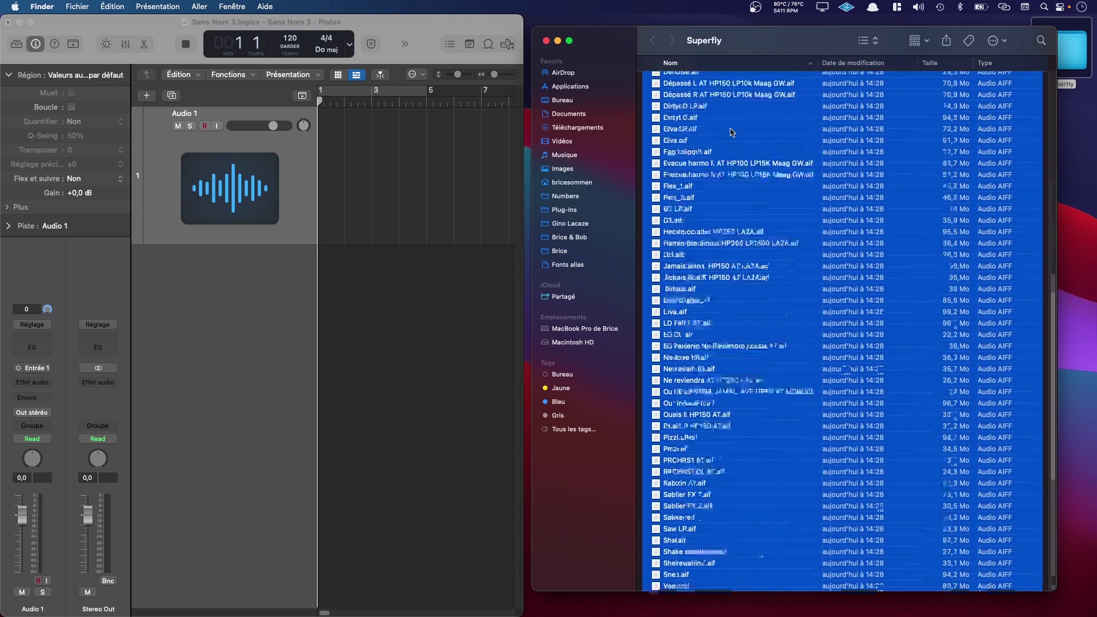
pyautogui.scroll(10, 718, 166)
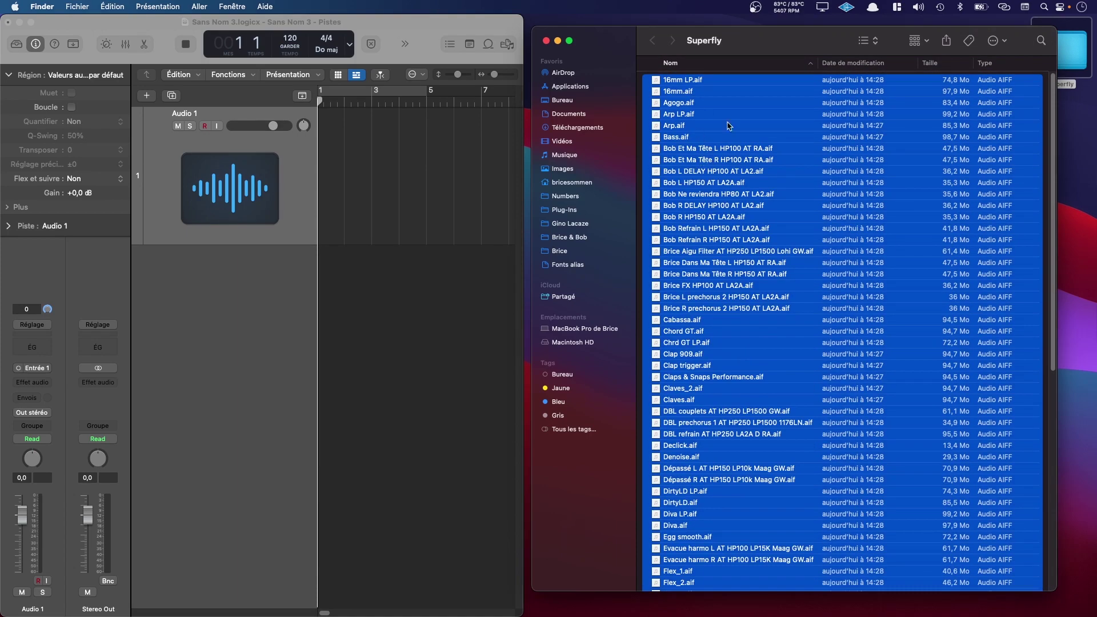
pyautogui.scroll(-8, 729, 125)
pyautogui.scroll(8, 703, 92)
# - Import the selected audio files at the start of the Logic Pro project, creating a new track for each one
pyautogui.moveTo(680, 84); pyautogui.dragTo(319, 265)
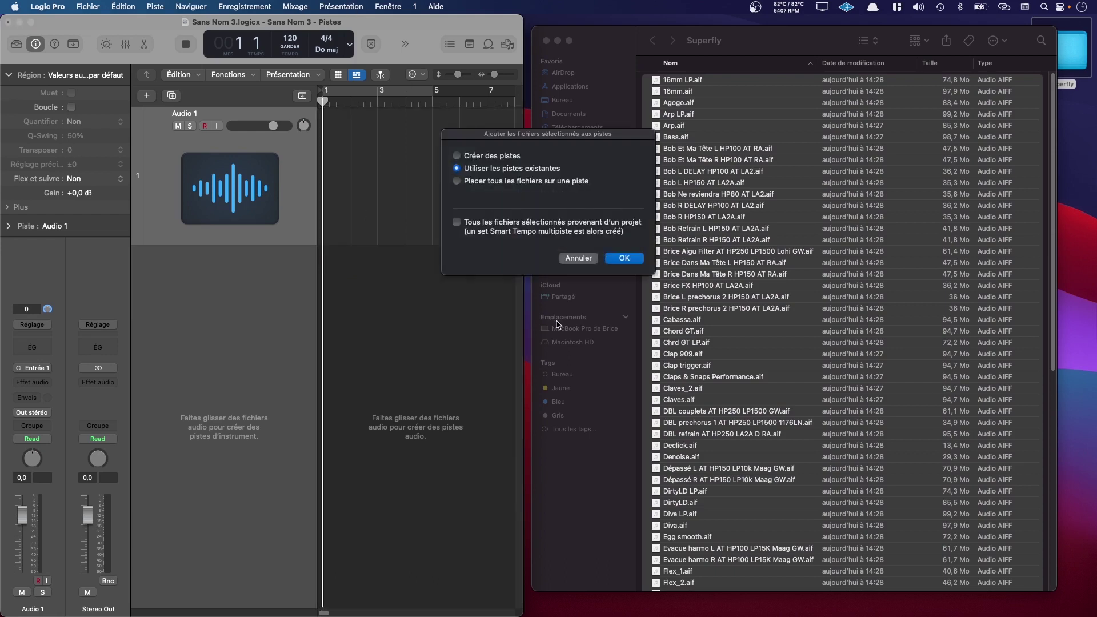
pyautogui.click(473, 157)
pyautogui.click(617, 261)
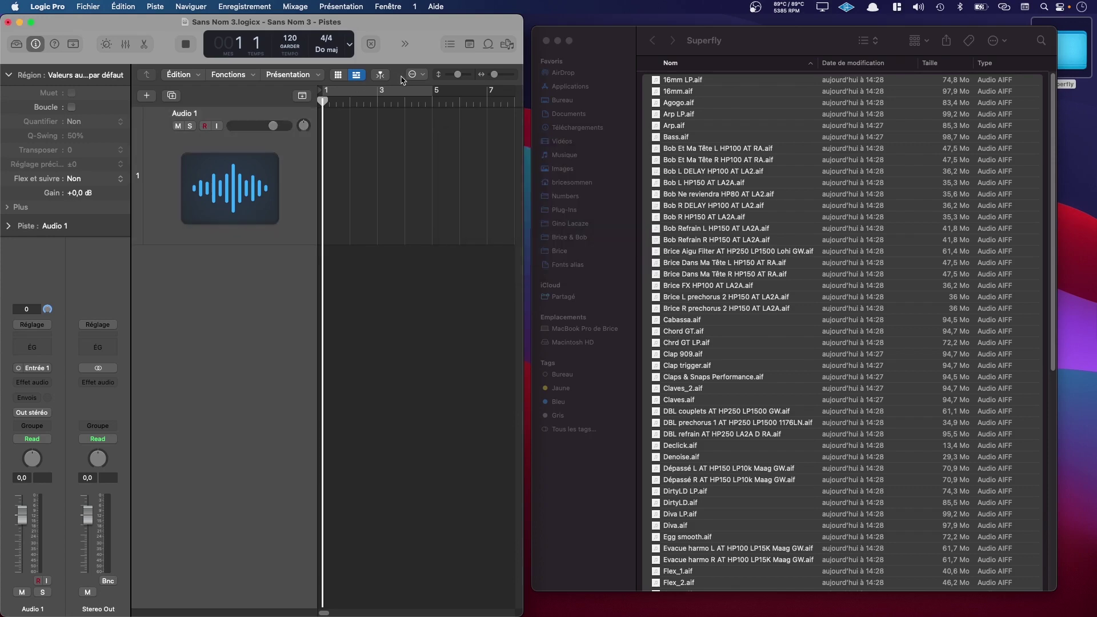
# - Enlarge the project window to fill the screen and delete the empty Audio 1 track
pyautogui.doubleClick(521, 20)
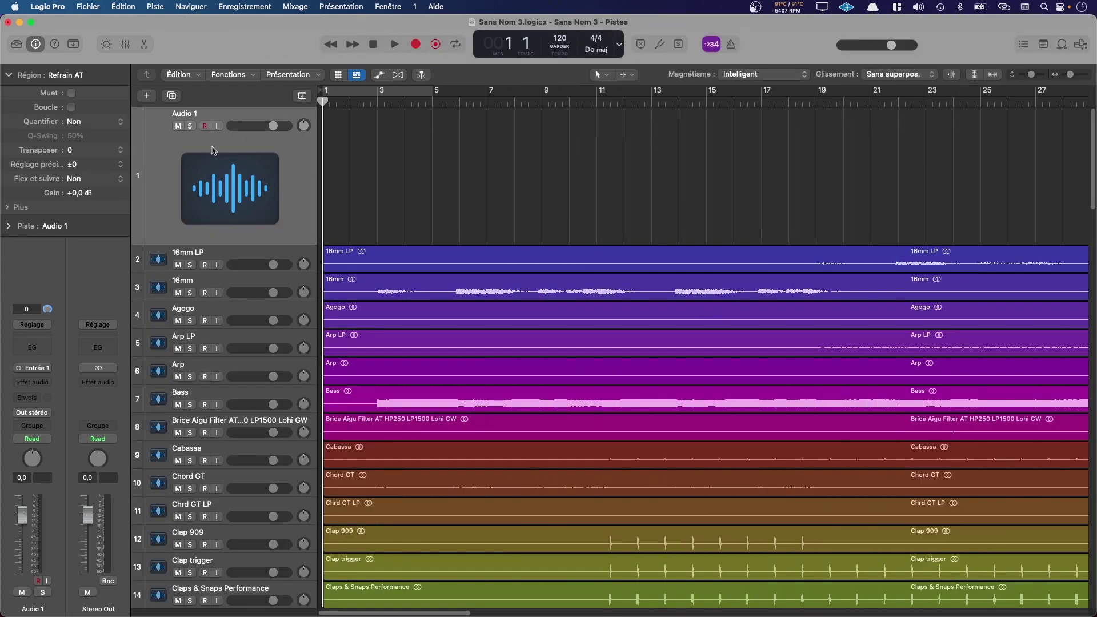
pyautogui.click(265, 260)
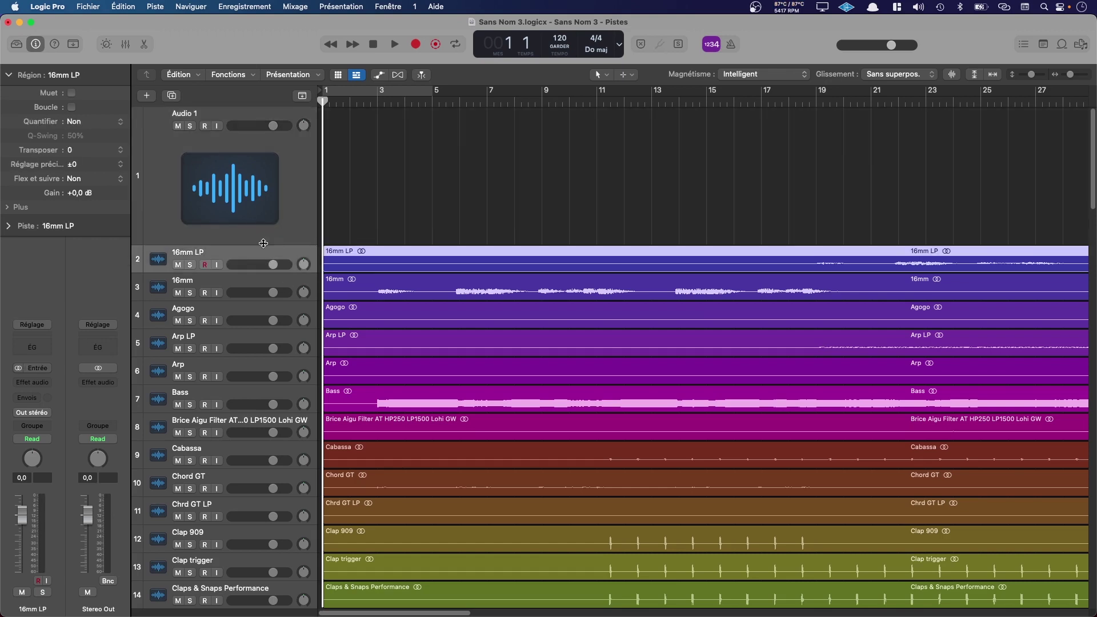
pyautogui.click(257, 153)
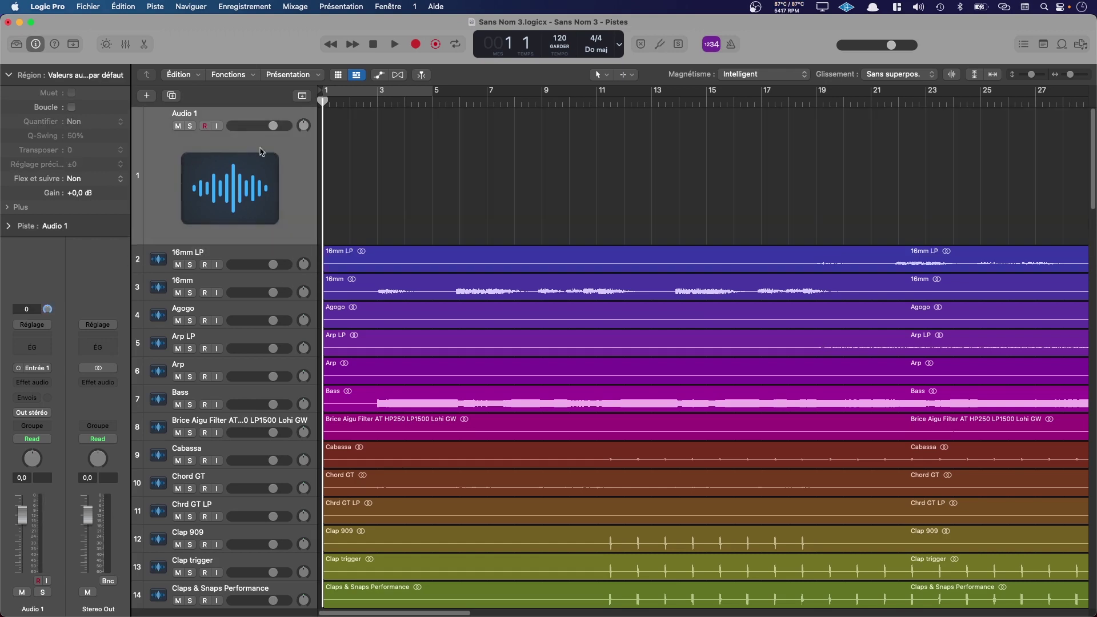
pyautogui.click(198, 77)
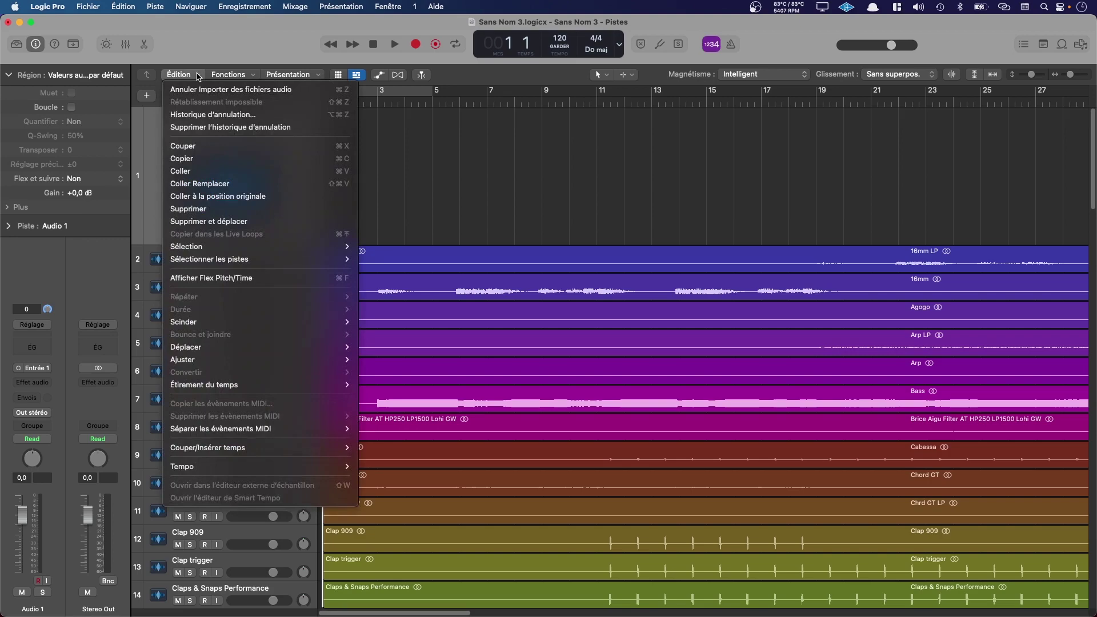
pyautogui.click(195, 211)
# - Look over the imported tracks and check where their audio starts, placing the playhead at bar 3 and bar 8
pyautogui.scroll(-10, 560, 372)
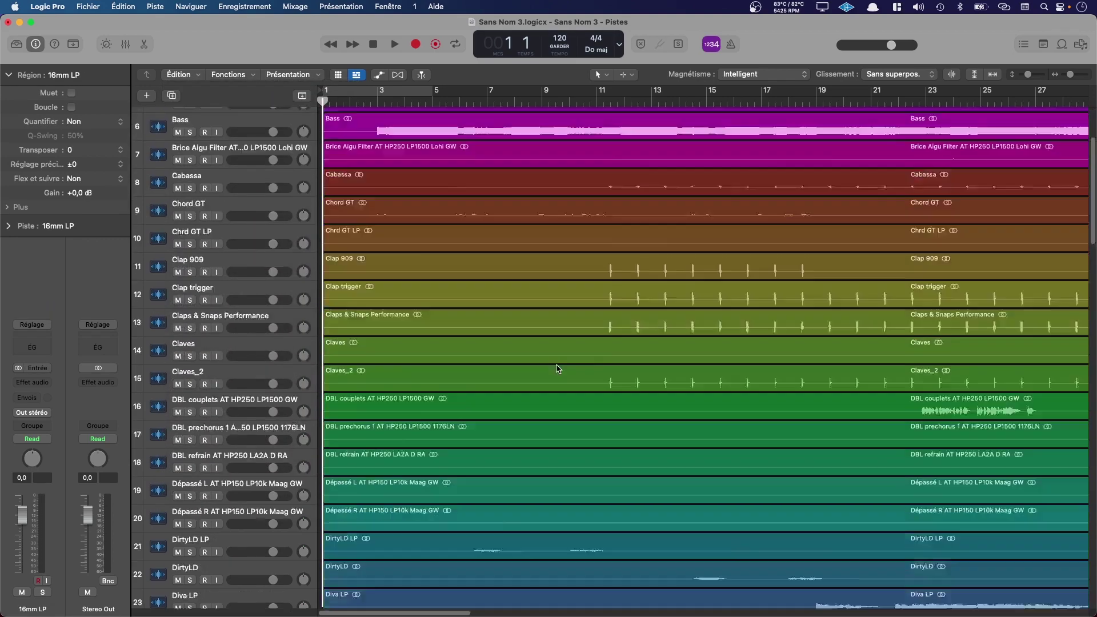
pyautogui.scroll(-20, 560, 372)
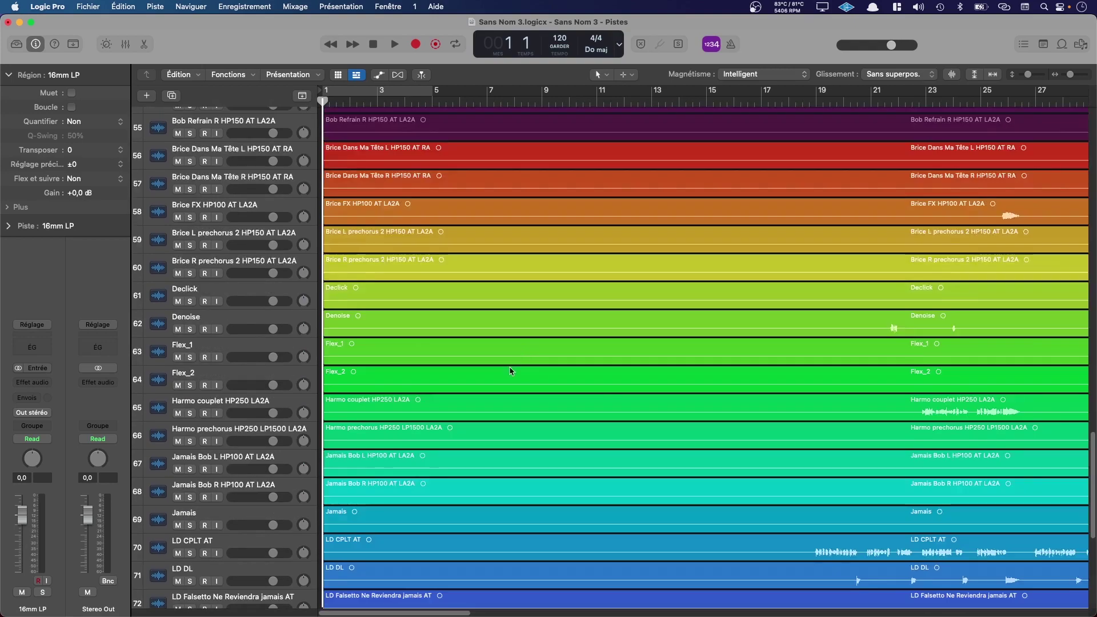
pyautogui.scroll(20, 505, 358)
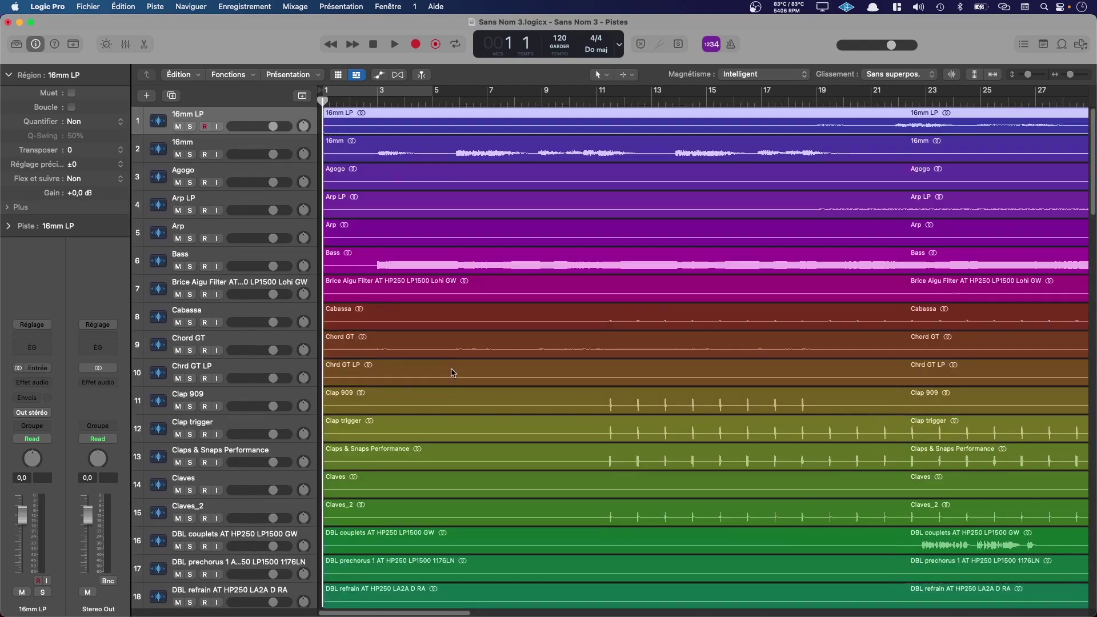
pyautogui.click(364, 100)
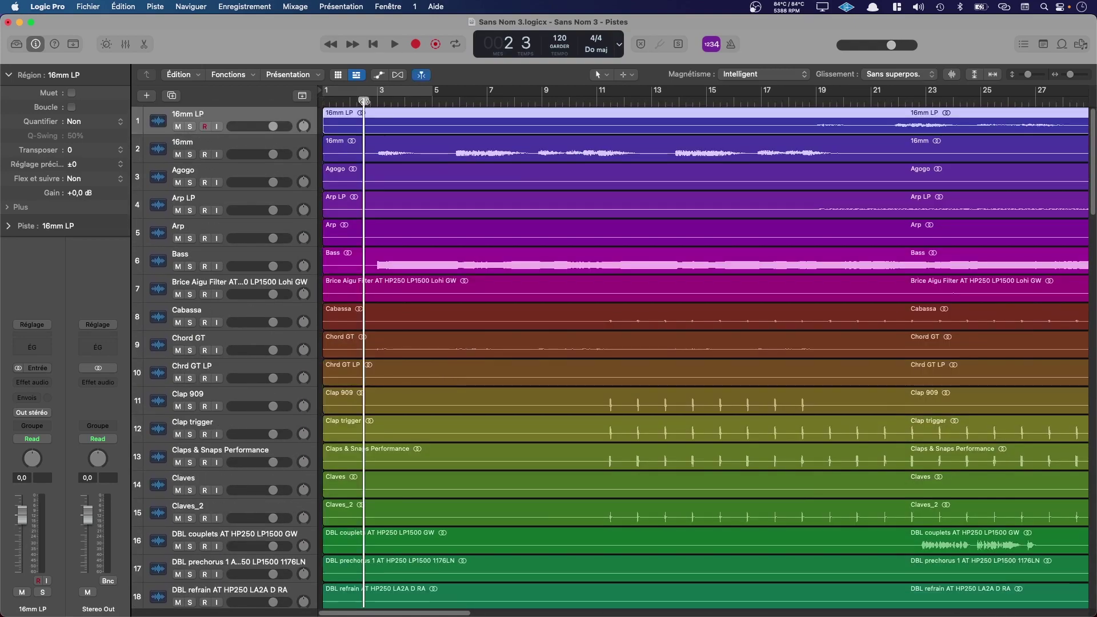
pyautogui.moveTo(1070, 75); pyautogui.dragTo(1066, 76)
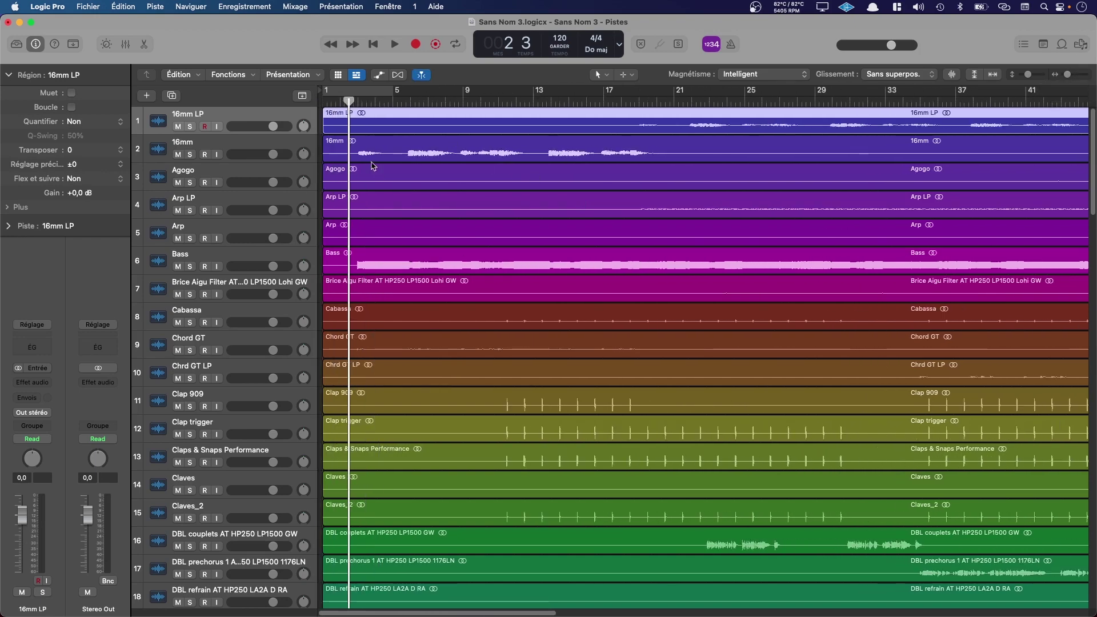
pyautogui.click(359, 101)
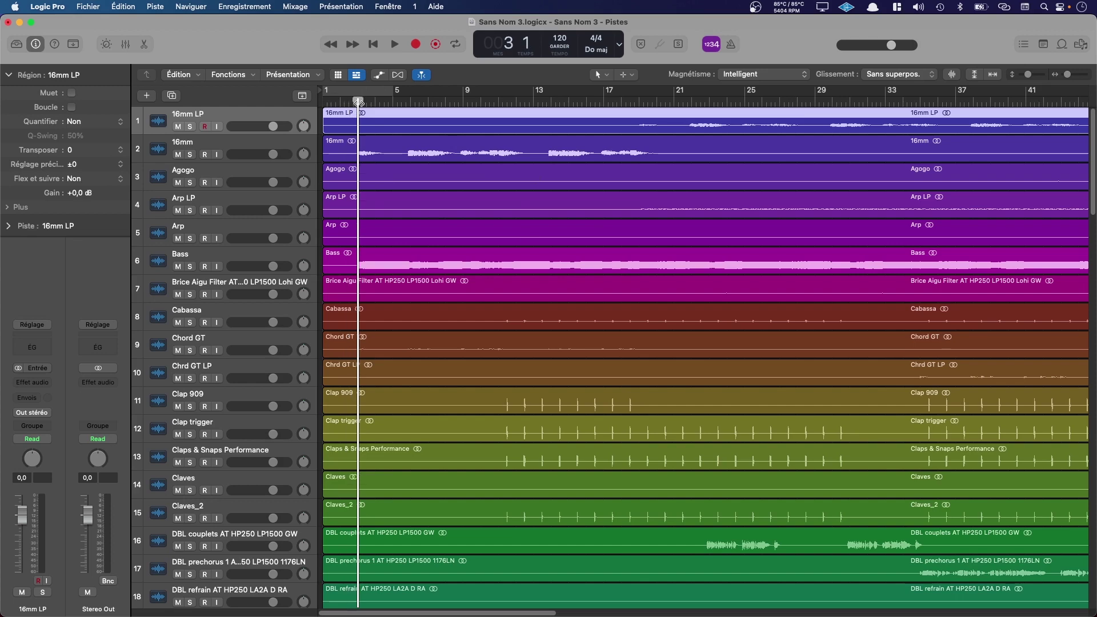
pyautogui.moveTo(359, 101); pyautogui.dragTo(442, 122)
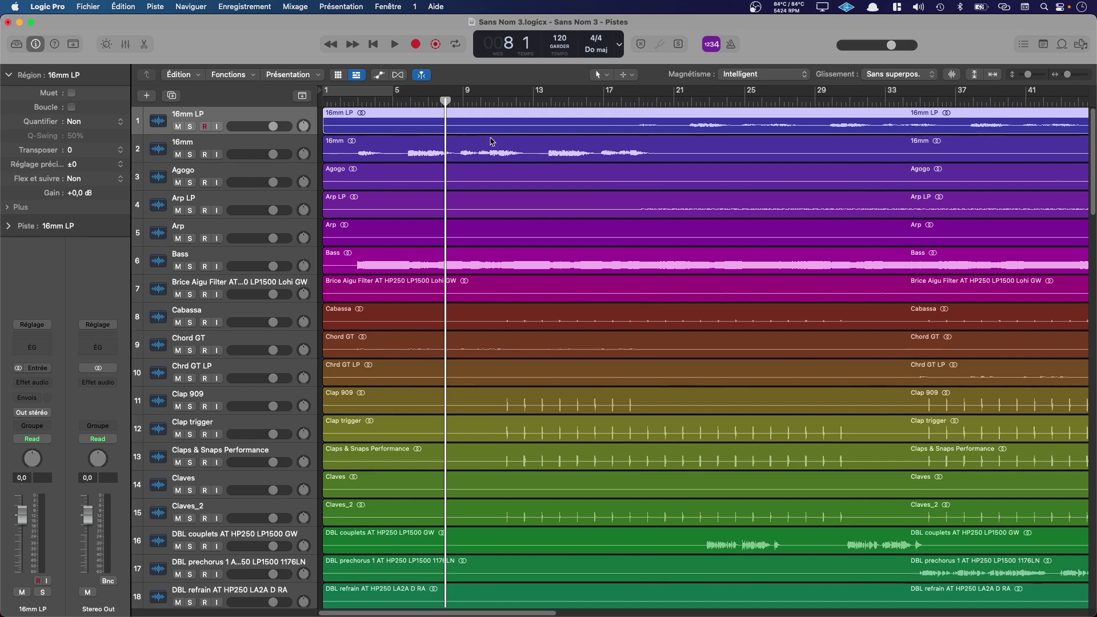
# - Examine the remaining tracks down to the vocals, checking that their regions all start together at bar 1
pyautogui.scroll(-10, 633, 156)
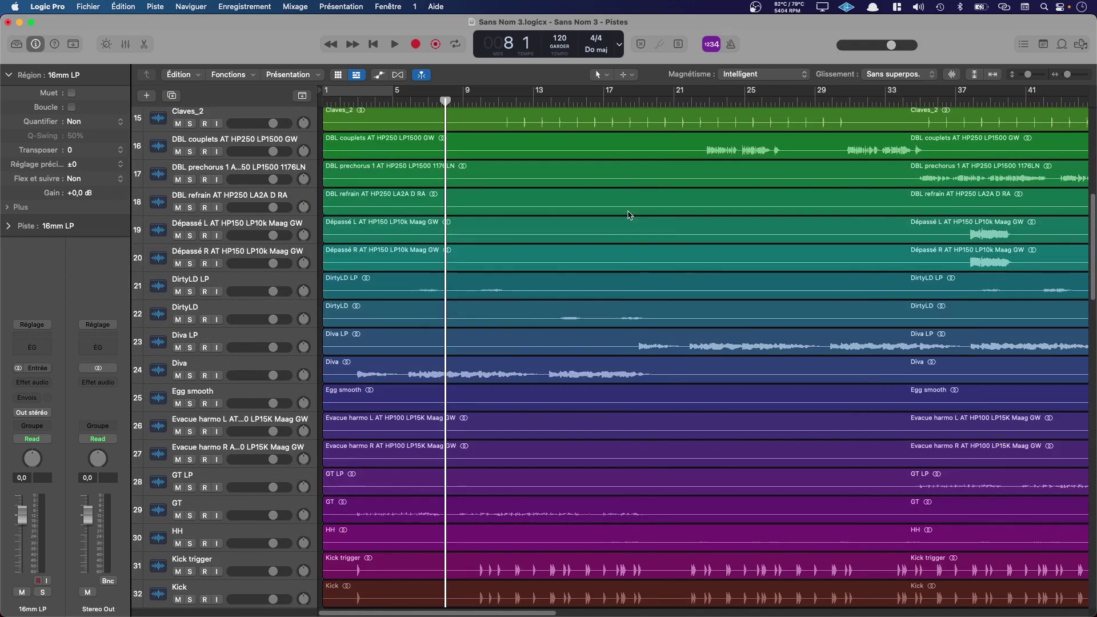
pyautogui.scroll(-12, 629, 215)
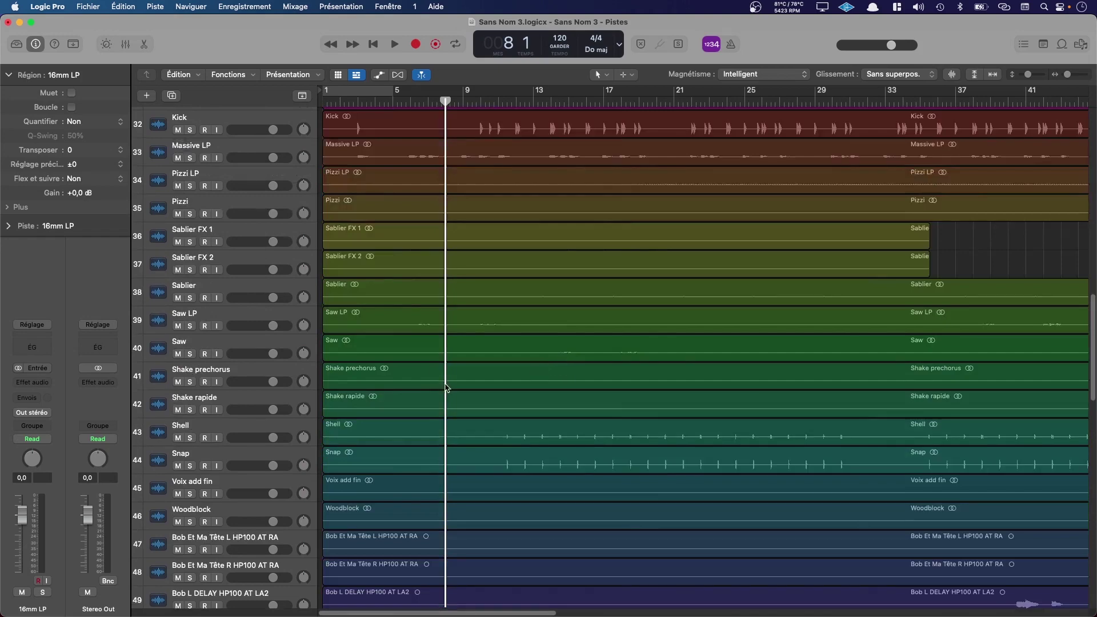
pyautogui.scroll(-2, 447, 388)
pyautogui.click(446, 334)
pyautogui.click(329, 105)
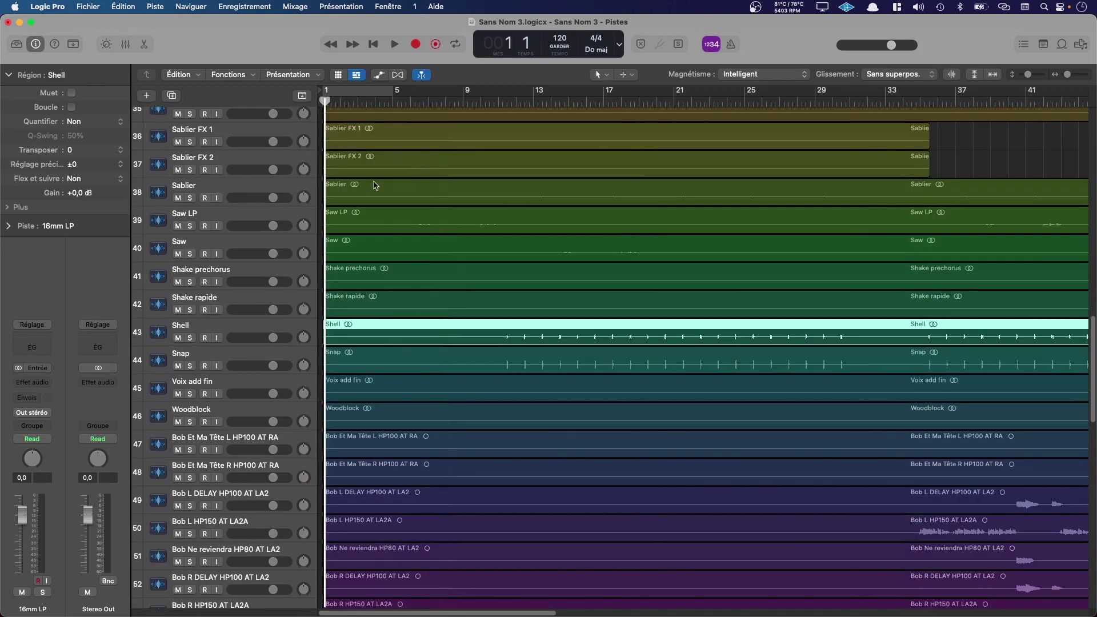
pyautogui.click(352, 139)
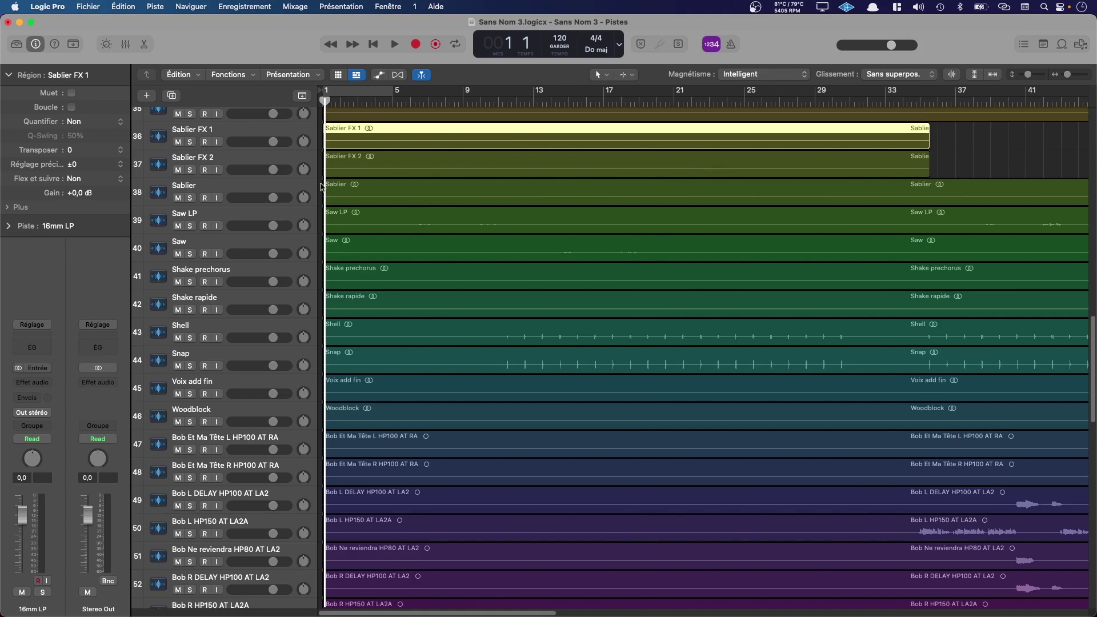
pyautogui.scroll(-9, 595, 407)
pyautogui.scroll(-8, 585, 403)
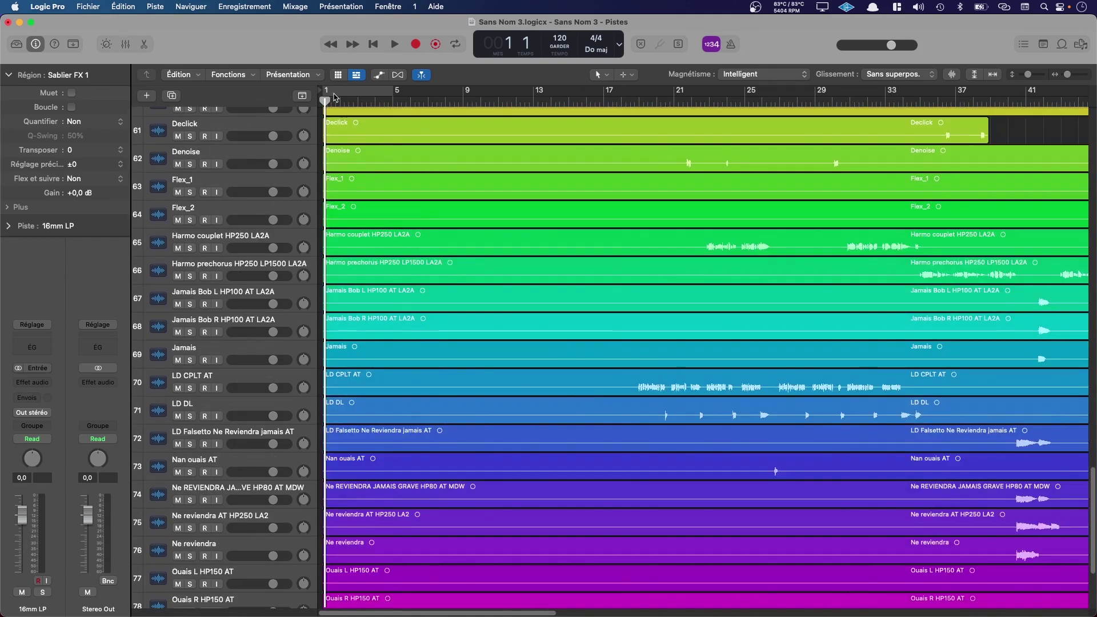
# - Check the start of the LD CPLT AT vocal at bar 19, and return to the first tracks near bar 3
pyautogui.moveTo(335, 97); pyautogui.dragTo(636, 102)
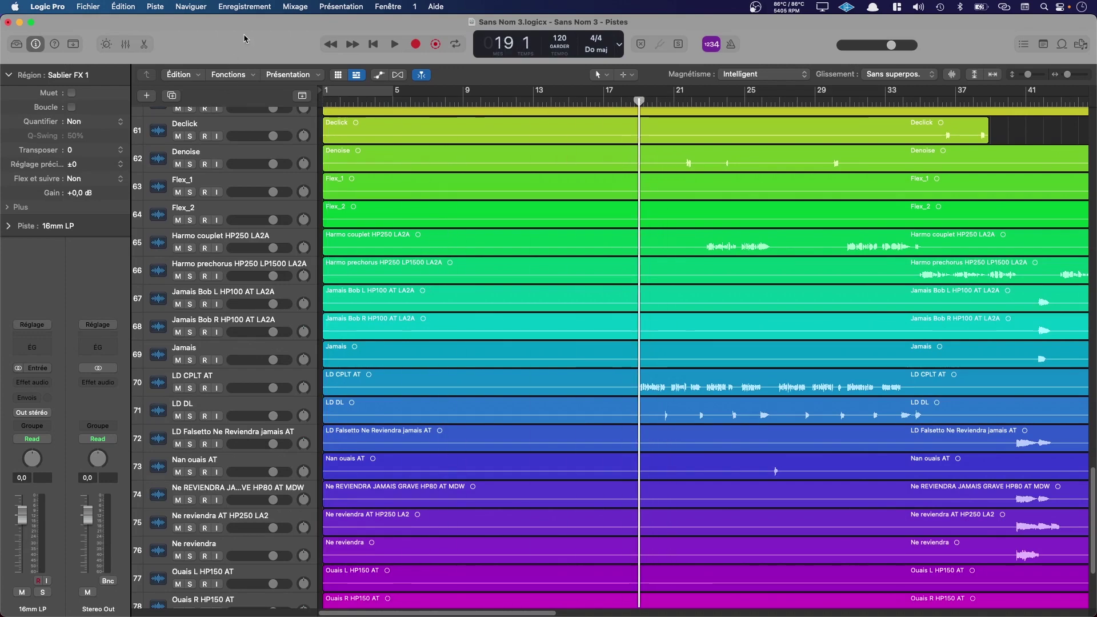
pyautogui.scroll(-5, 646, 400)
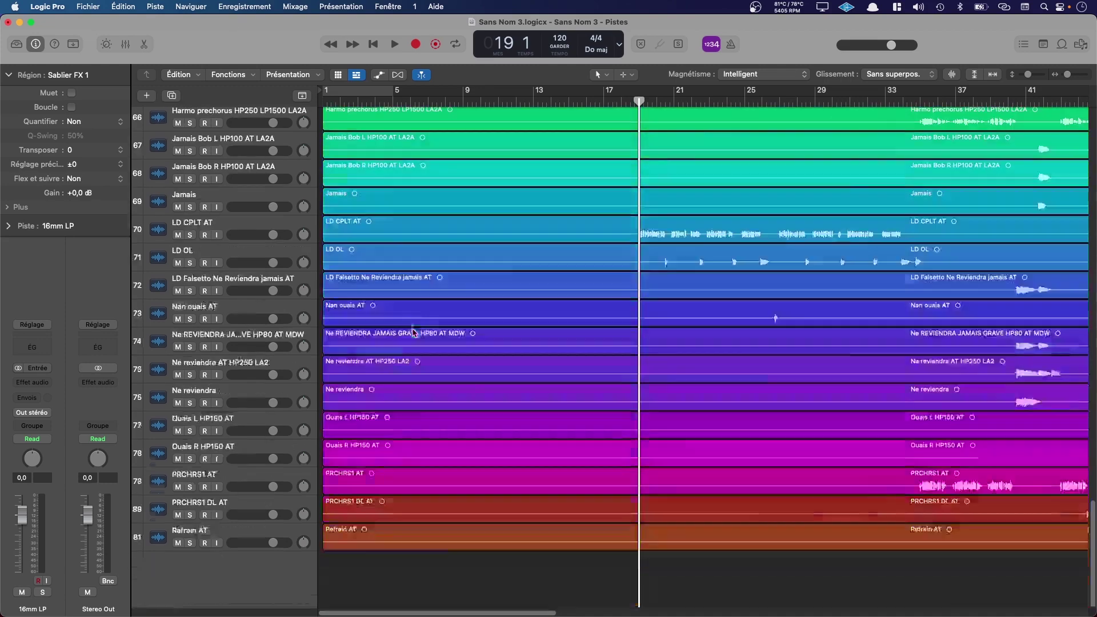
pyautogui.scroll(20, 509, 400)
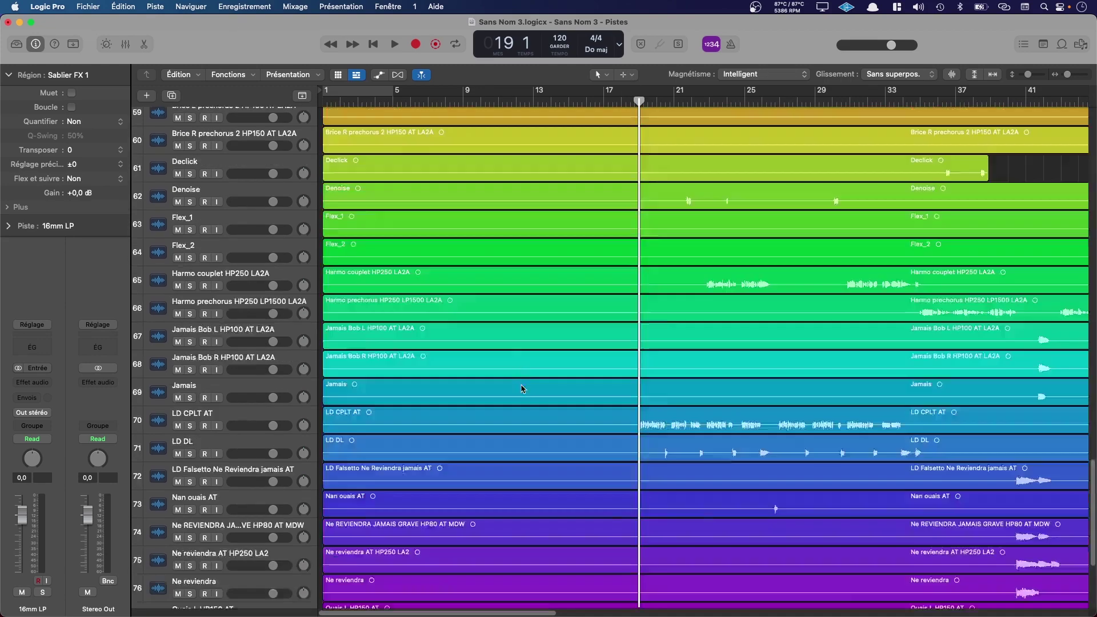
pyautogui.scroll(10, 528, 333)
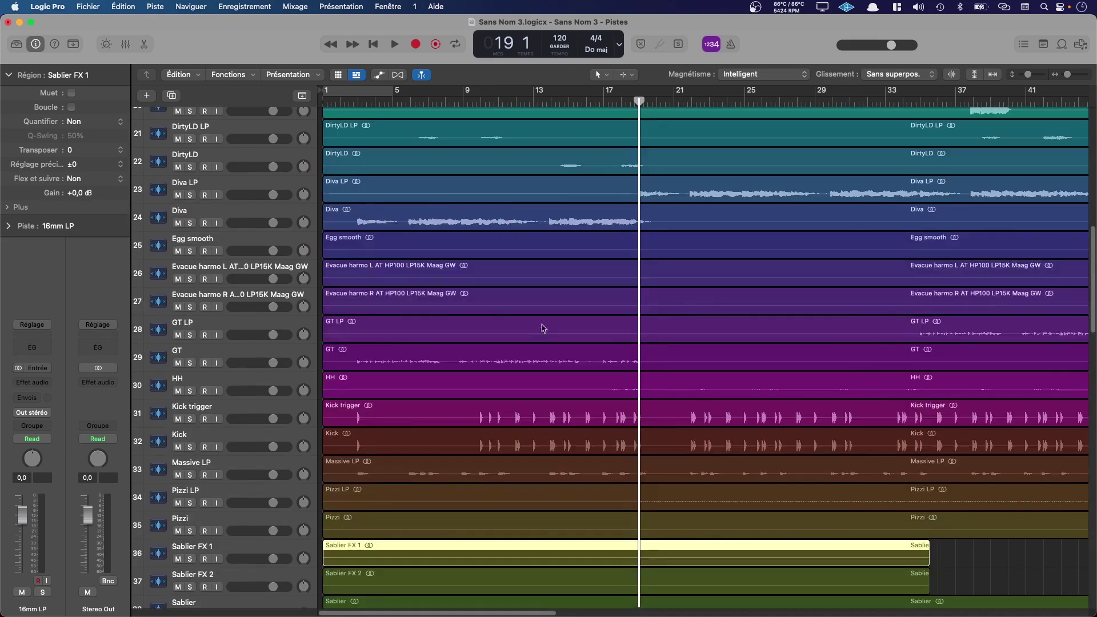
pyautogui.scroll(4, 400, 171)
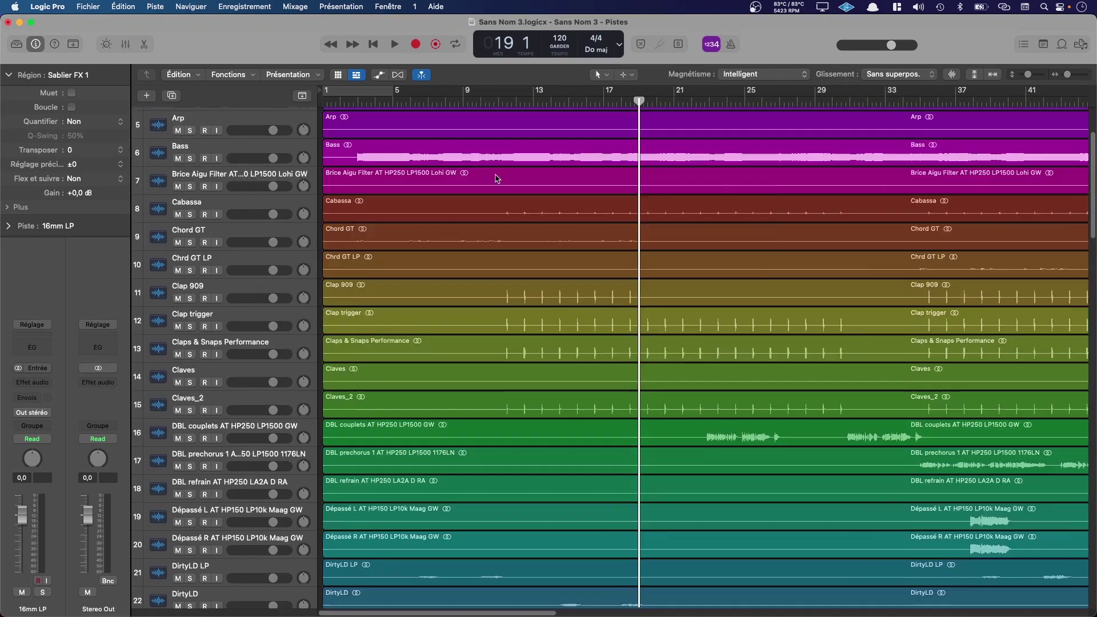
pyautogui.click(366, 102)
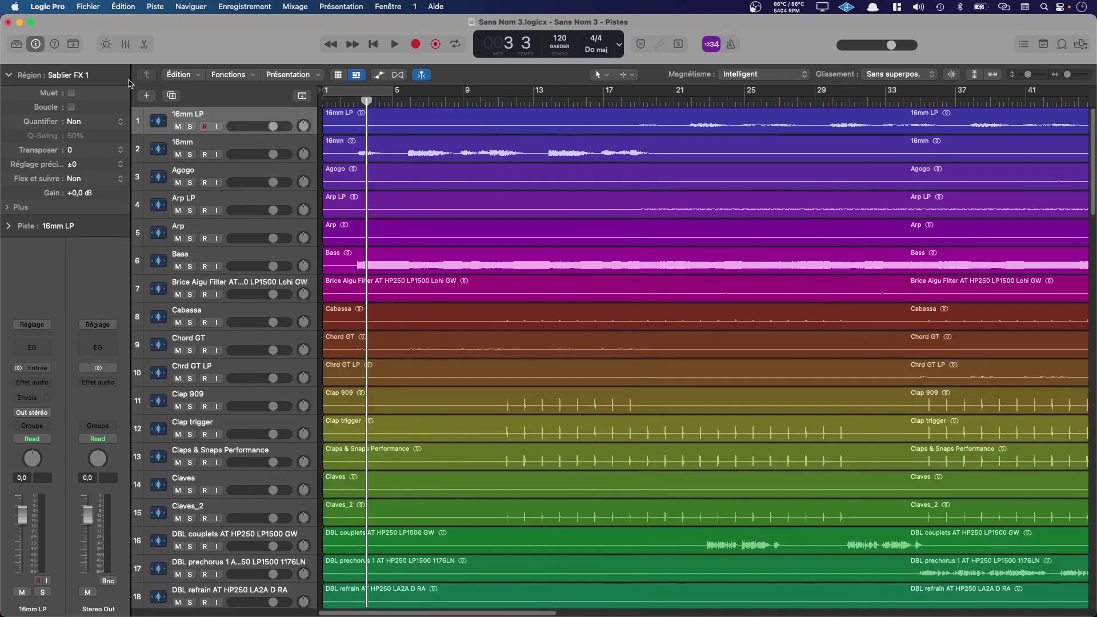
pyautogui.click(354, 102)
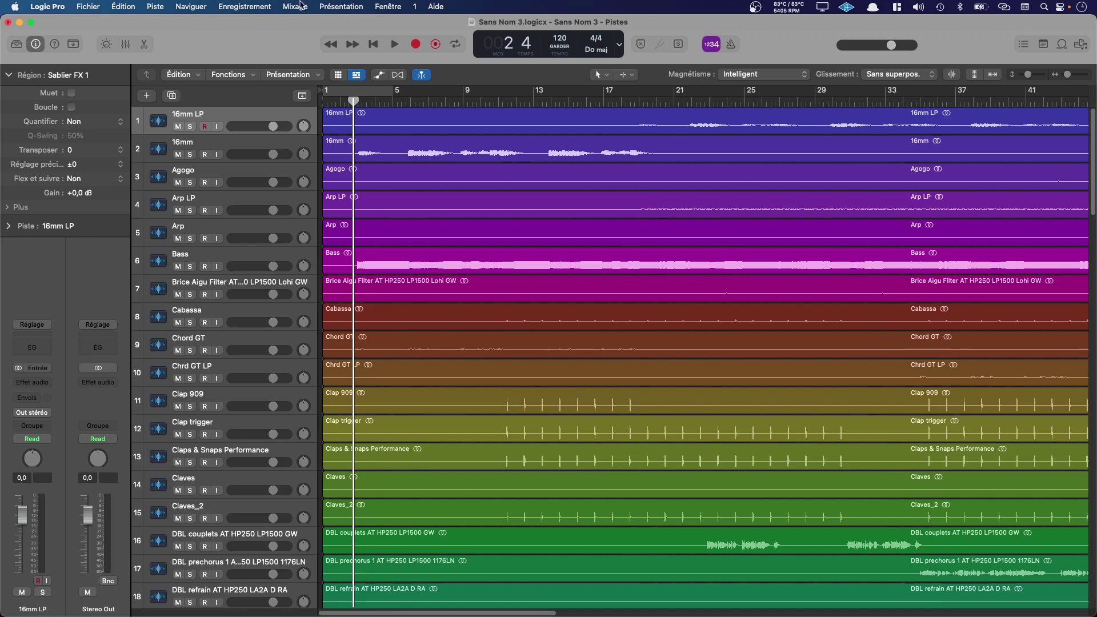
# - Open the mixer in its own window and enlarge it to fill the screen
pyautogui.click(338, 6)
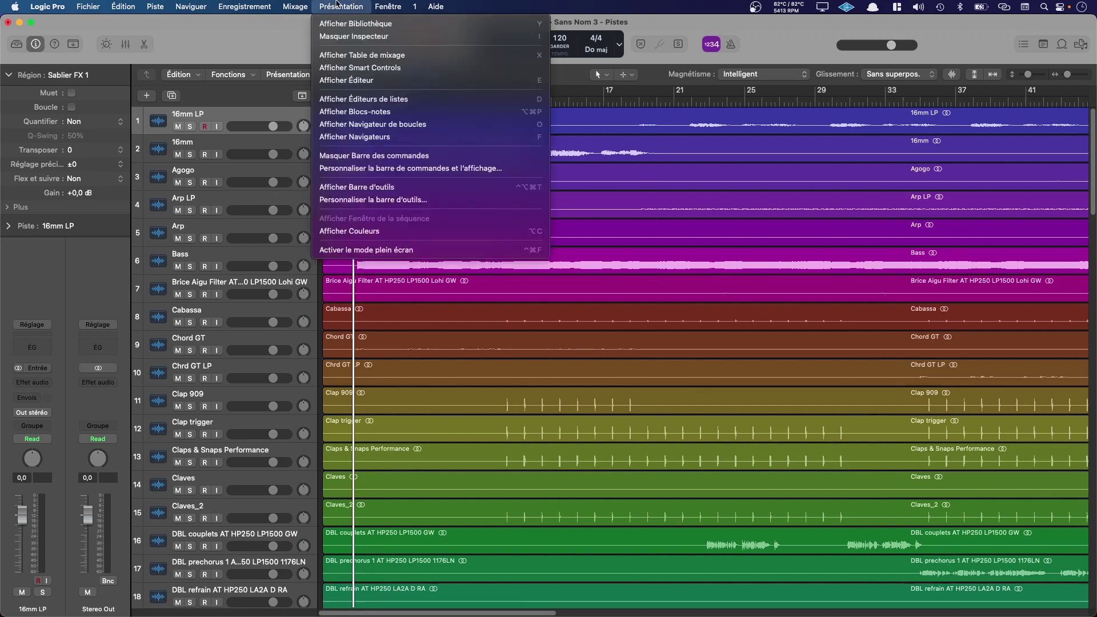
pyautogui.moveTo(379, 7)
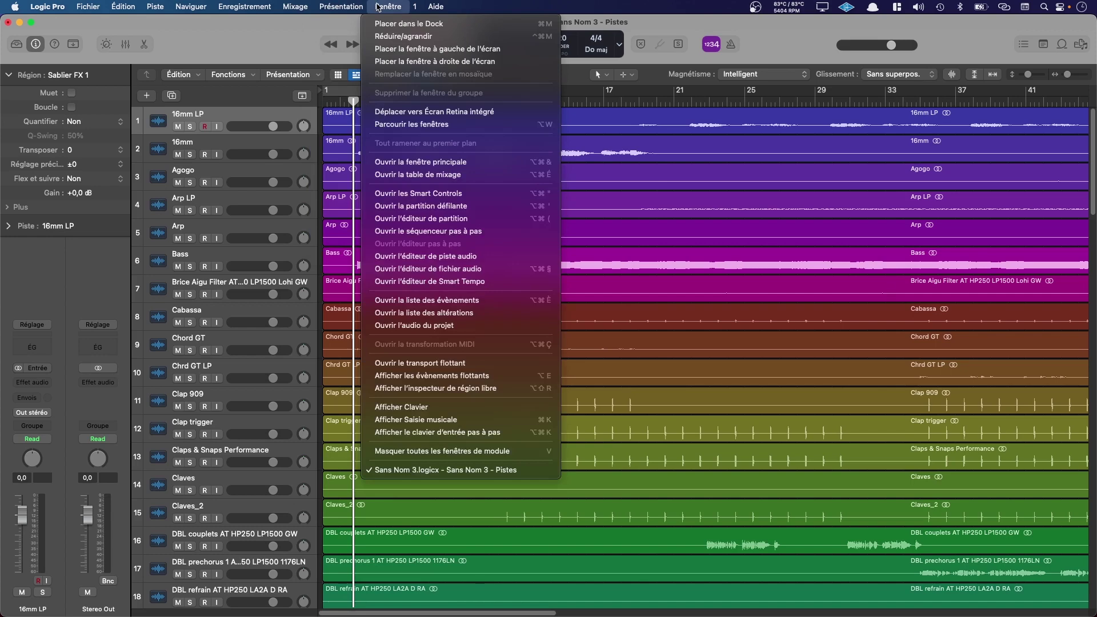
pyautogui.click(400, 174)
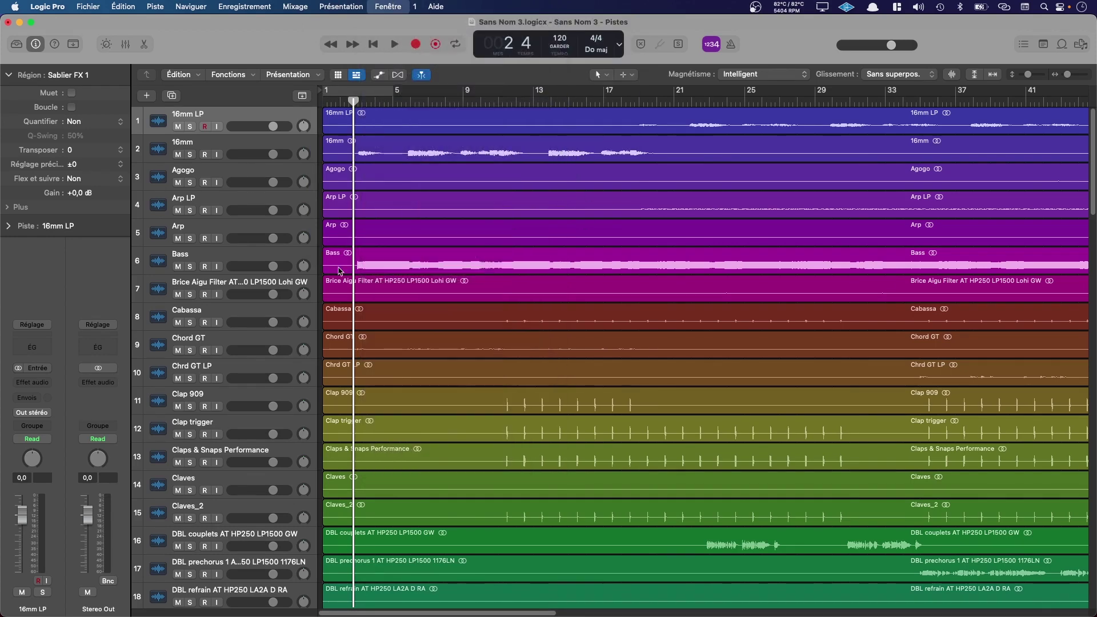
pyautogui.doubleClick(506, 34)
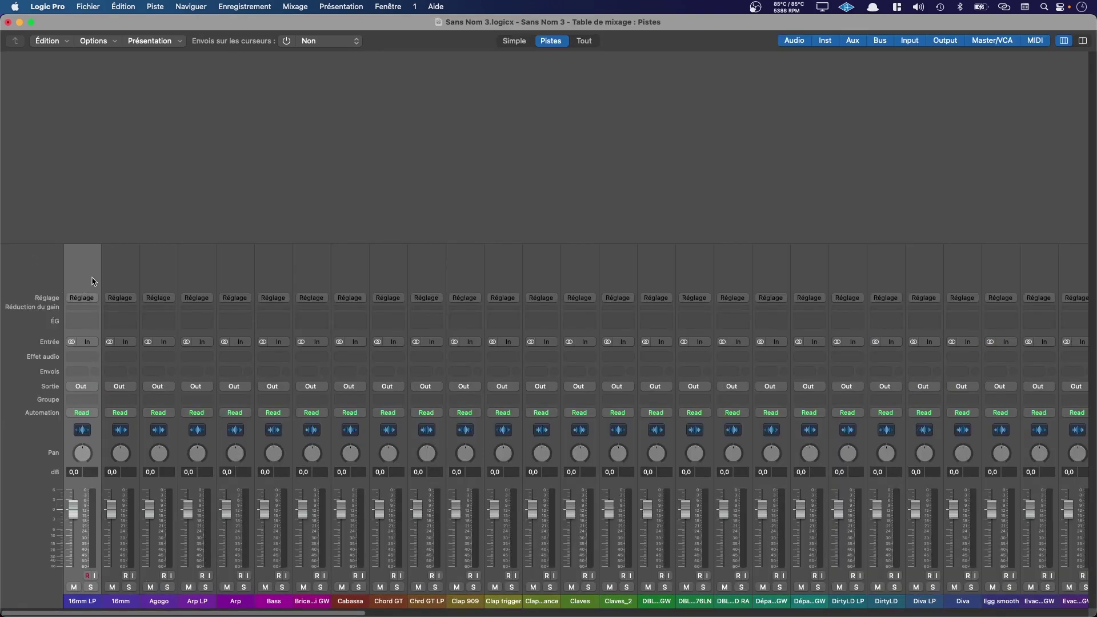
# - Select all channel strips in the mixer and lower their volume faders to -10.0 dB
pyautogui.press('super+a')
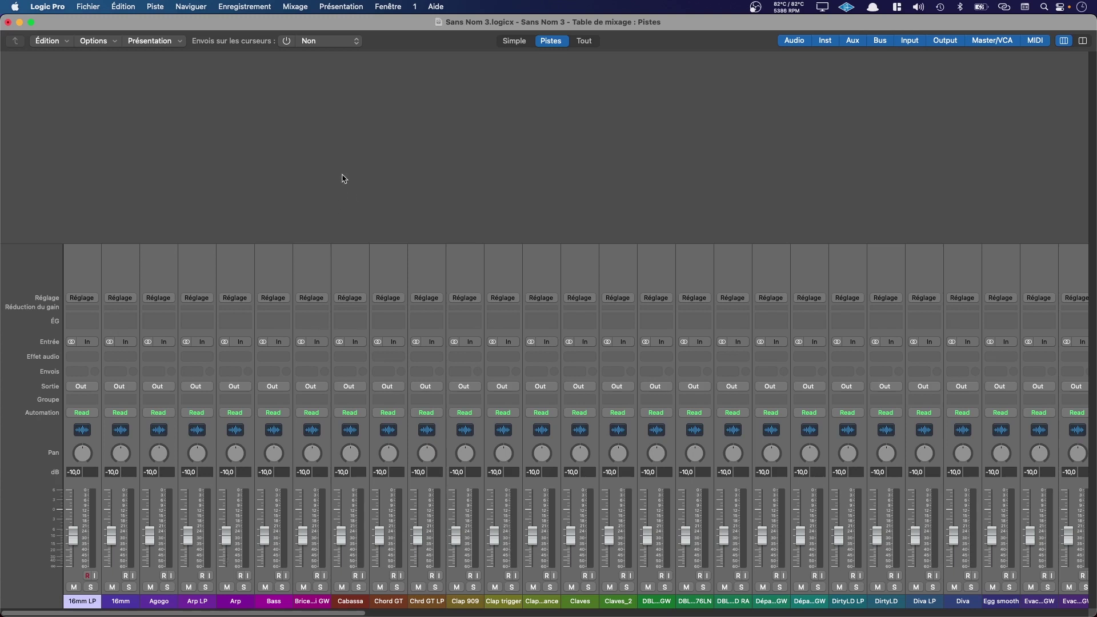
# - Deselect the channel strips and reset only the Stereo Out and Master faders to 0.0 dB
pyautogui.click(99, 267)
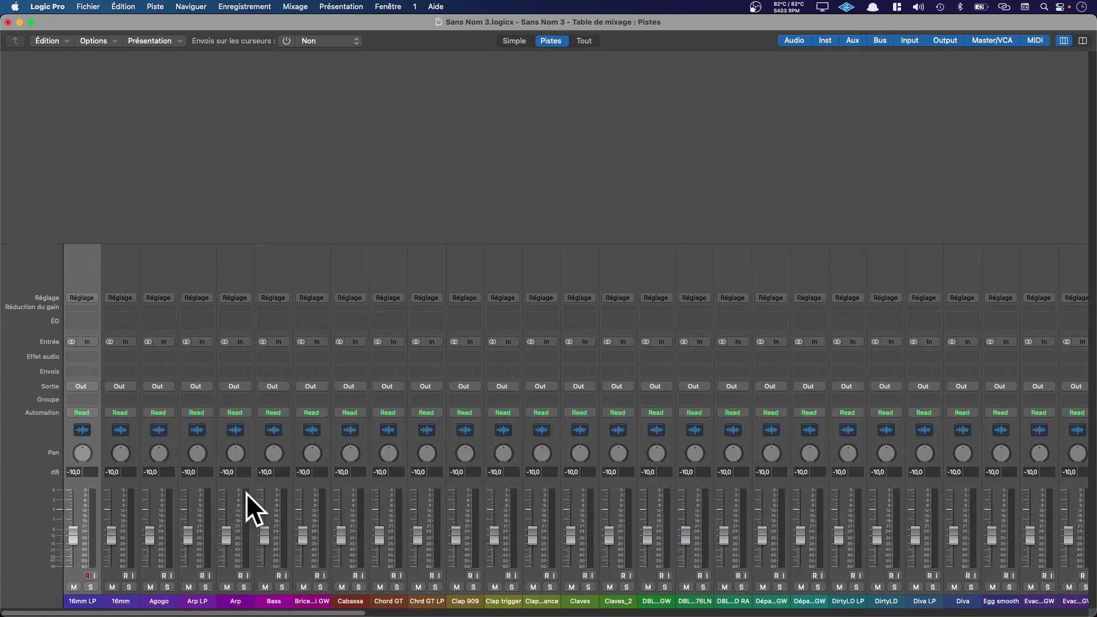
pyautogui.hscroll(15, 318, 294)
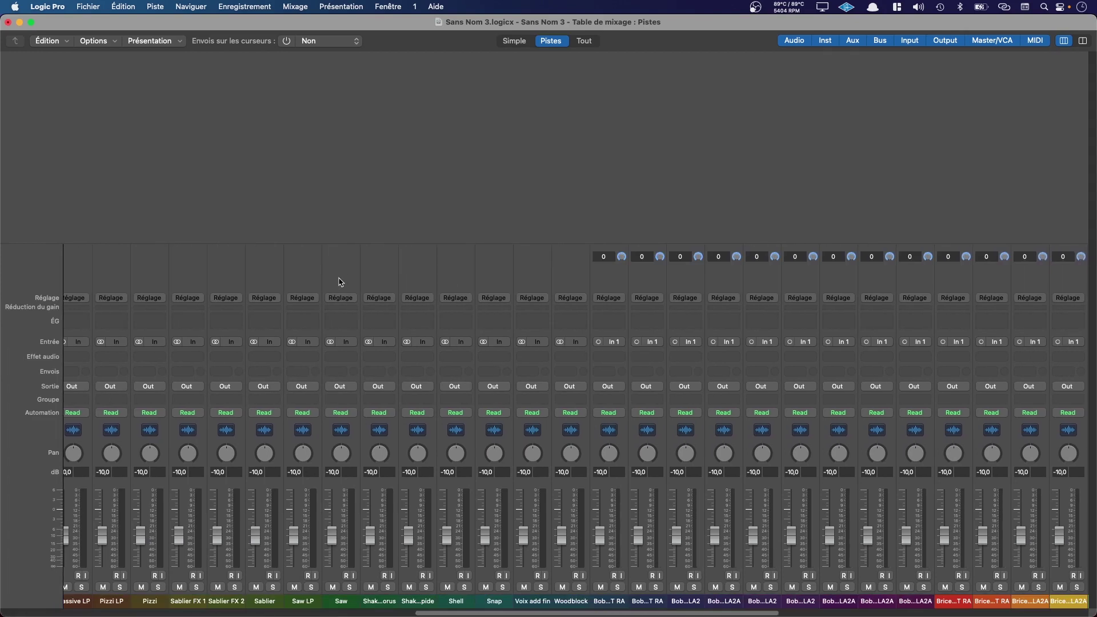
pyautogui.hscroll(15, 480, 313)
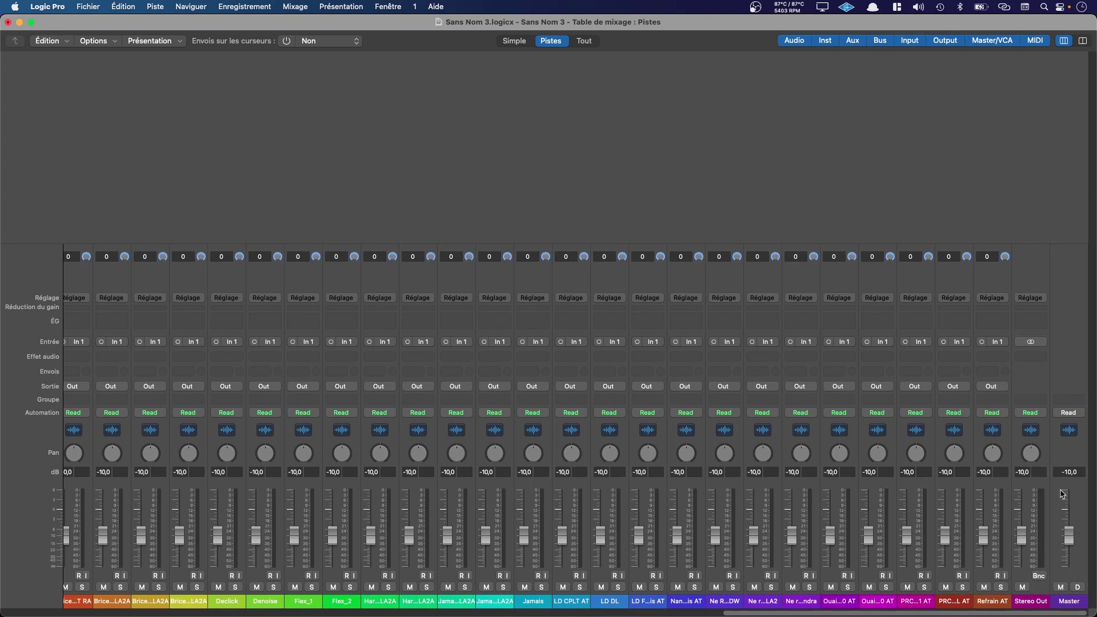
pyautogui.keyDown('alt'); pyautogui.click(1022, 535); pyautogui.keyUp('alt')
pyautogui.keyDown('alt'); pyautogui.click(1070, 536); pyautogui.keyUp('alt')
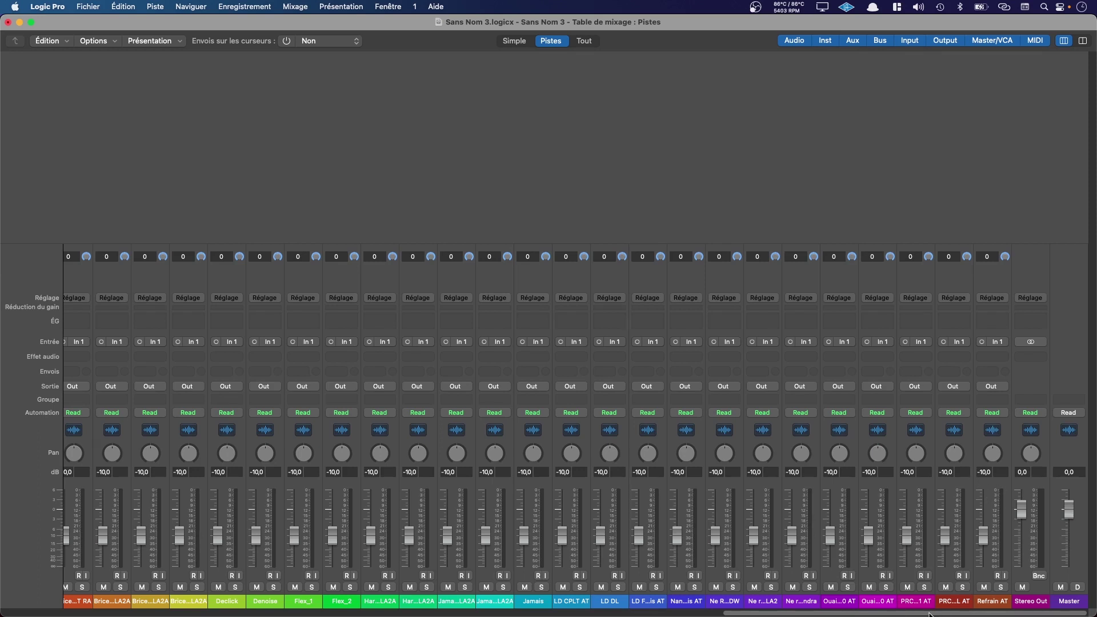
# - Review the fader levels across the strips, select the Master strip and close the mixer window
pyautogui.hscroll(-15, 930, 615)
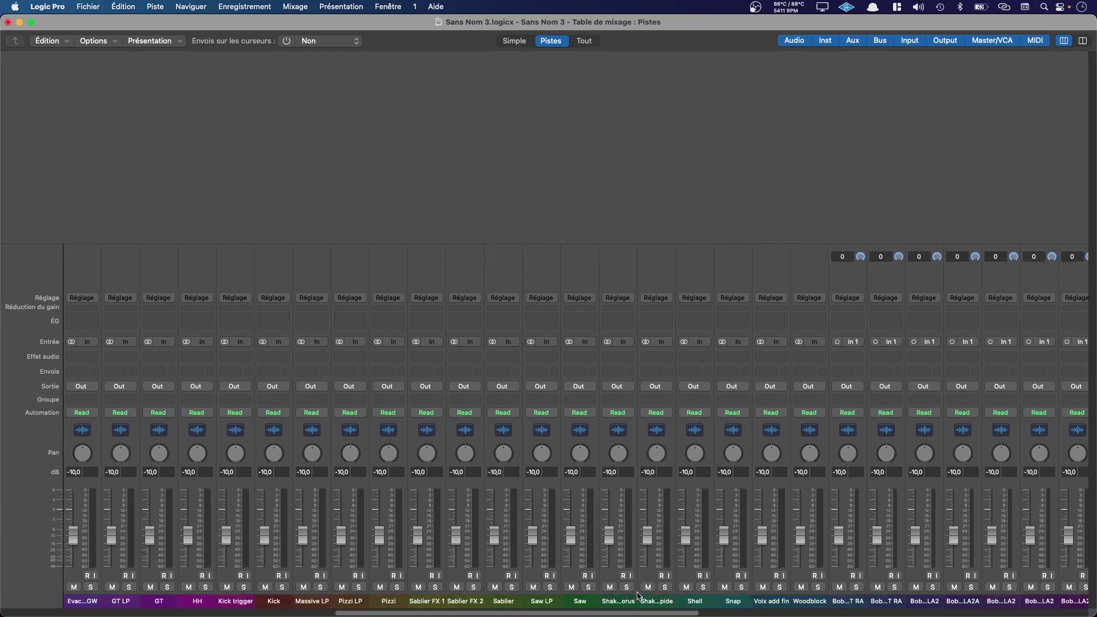
pyautogui.hscroll(15, 639, 596)
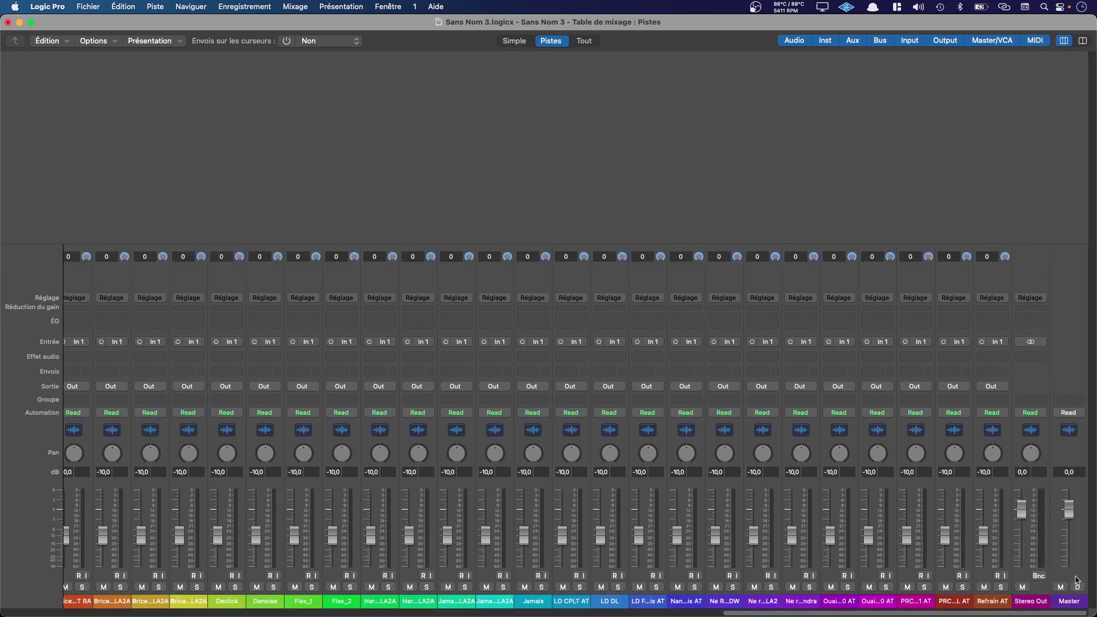
pyautogui.click(1083, 609)
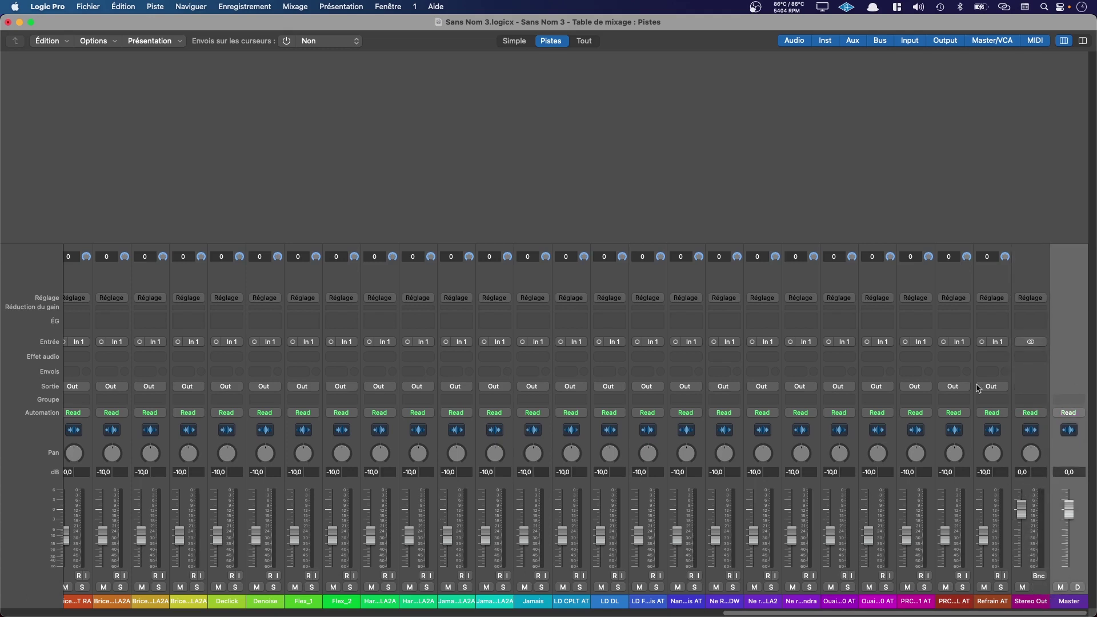
pyautogui.click(8, 23)
# - Play the project from bar 1 to about bar 4 to hear the lowered track levels, and stop playback
pyautogui.moveTo(355, 101); pyautogui.dragTo(324, 103)
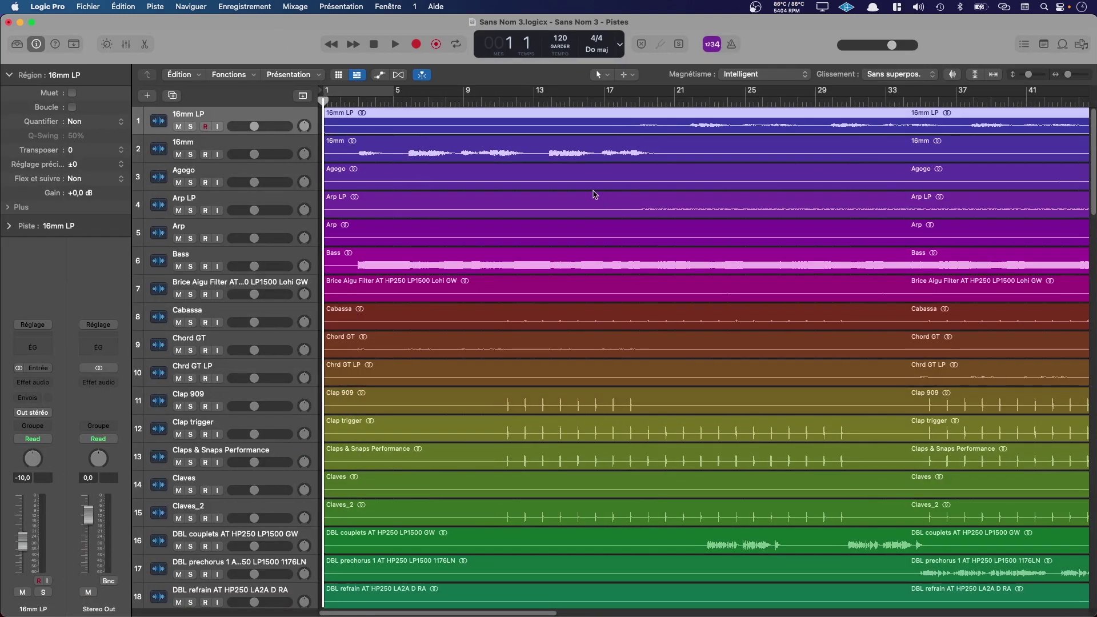
pyautogui.press('space')
pyautogui.scroll(-20, 562, 206)
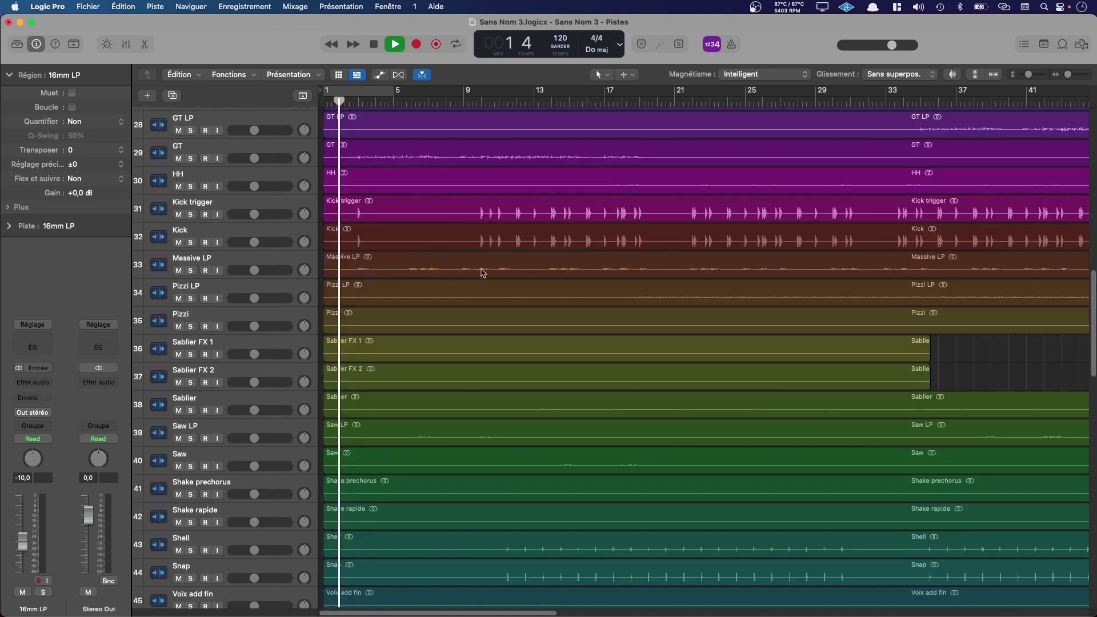
pyautogui.scroll(20, 481, 272)
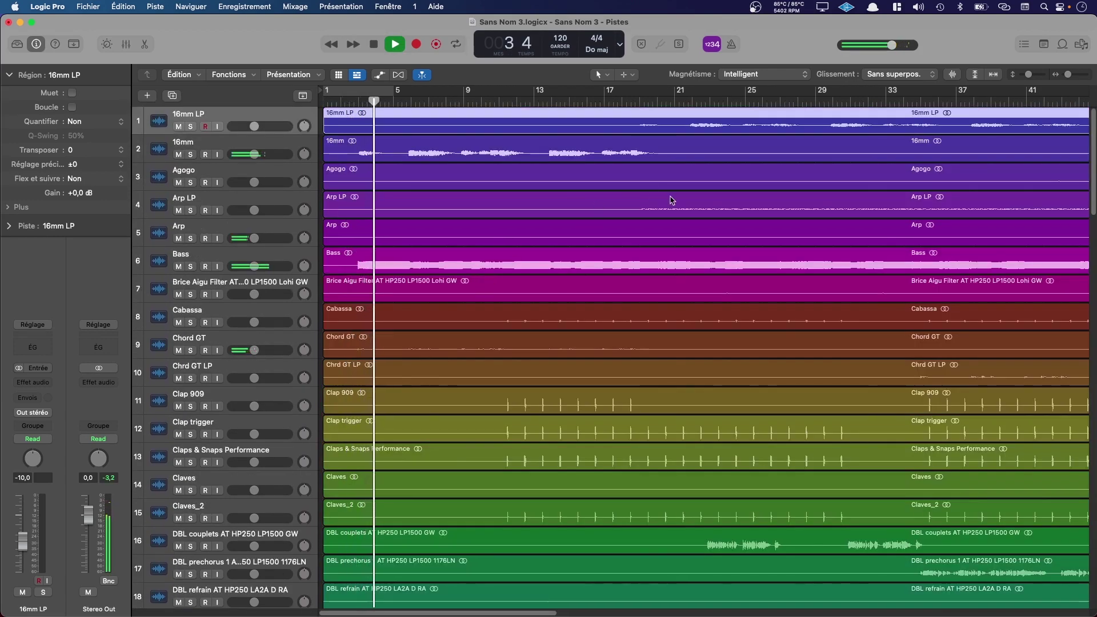
pyautogui.press('space')
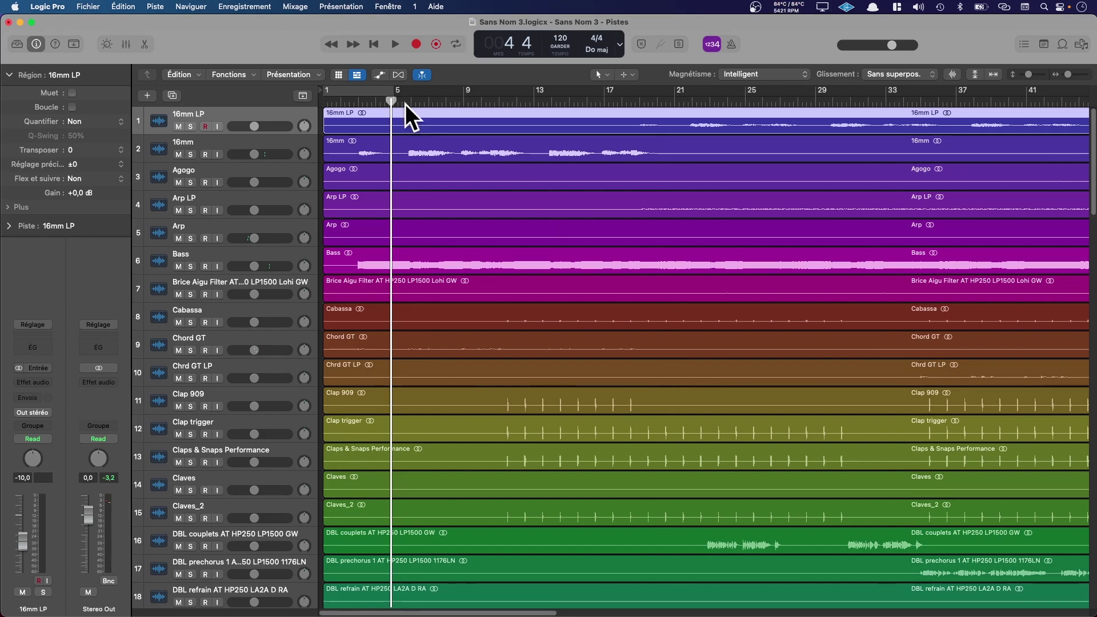
# - Zoom out the timeline horizontally to fit the whole song and place the playhead at bar 58
pyautogui.click(408, 103)
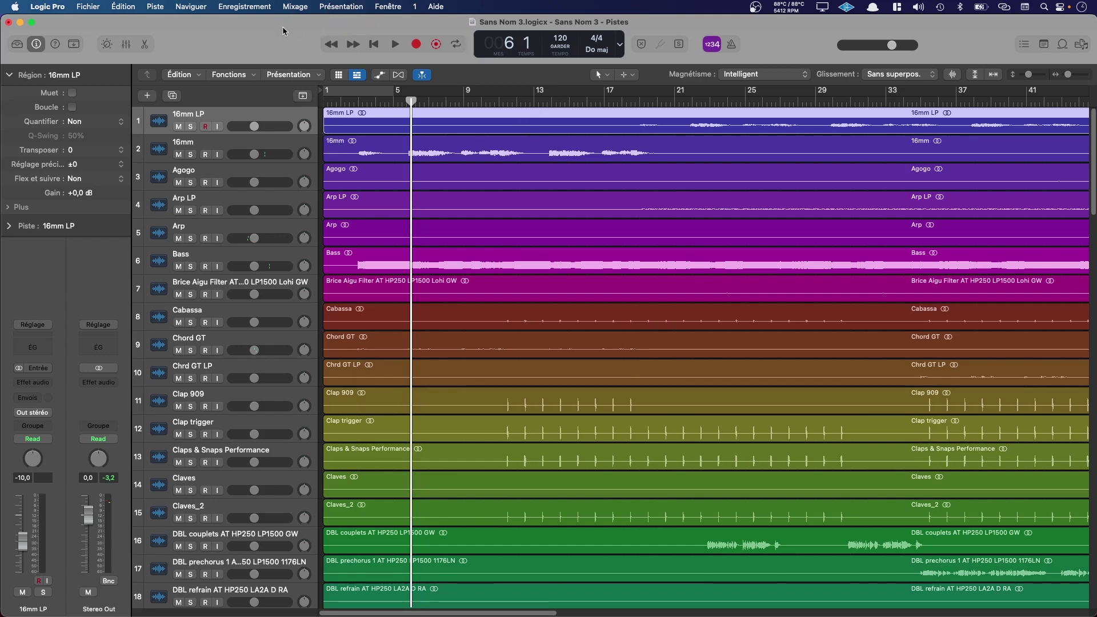
pyautogui.moveTo(421, 101); pyautogui.dragTo(558, 102)
pyautogui.moveTo(1069, 74); pyautogui.dragTo(1058, 82)
pyautogui.click(631, 102)
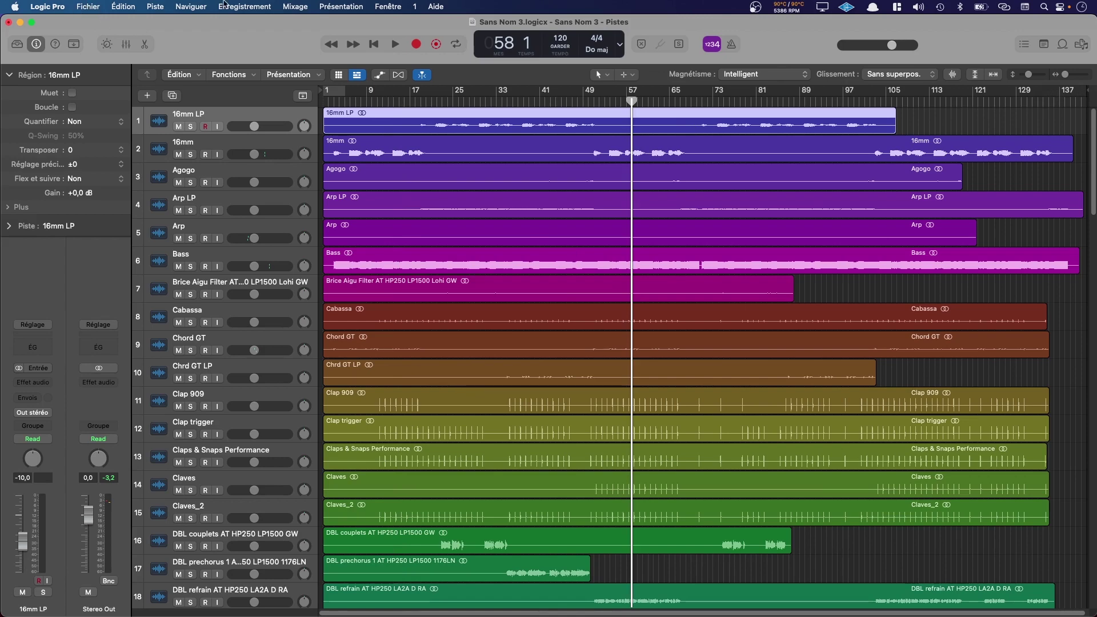
# - Start an audio file import and browse to the Superfly folder on the desktop
pyautogui.click(86, 7)
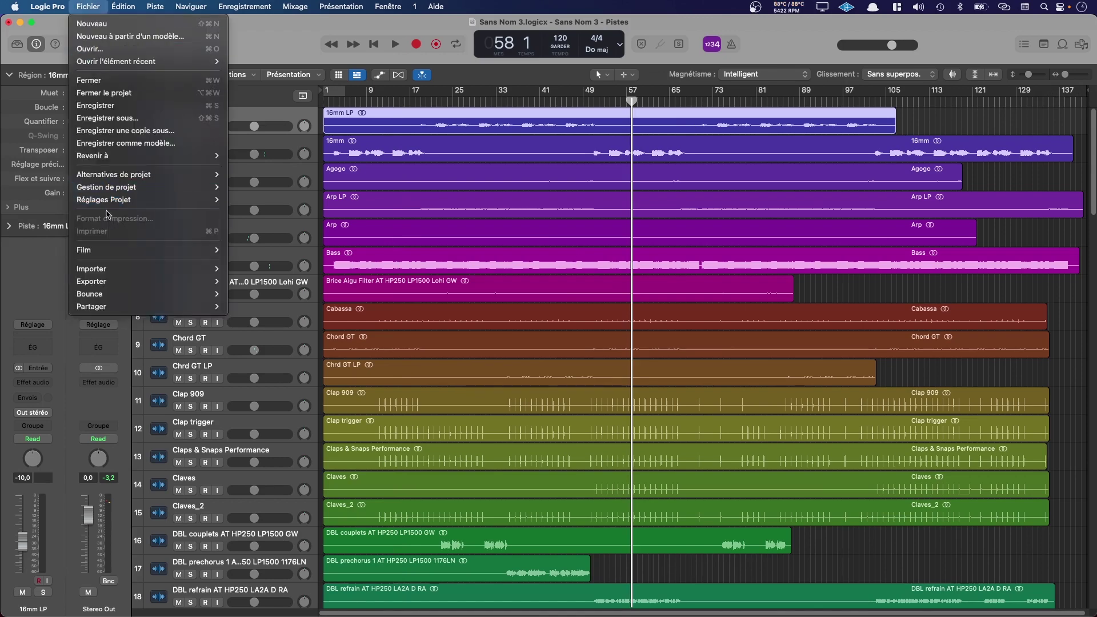
pyautogui.moveTo(112, 266)
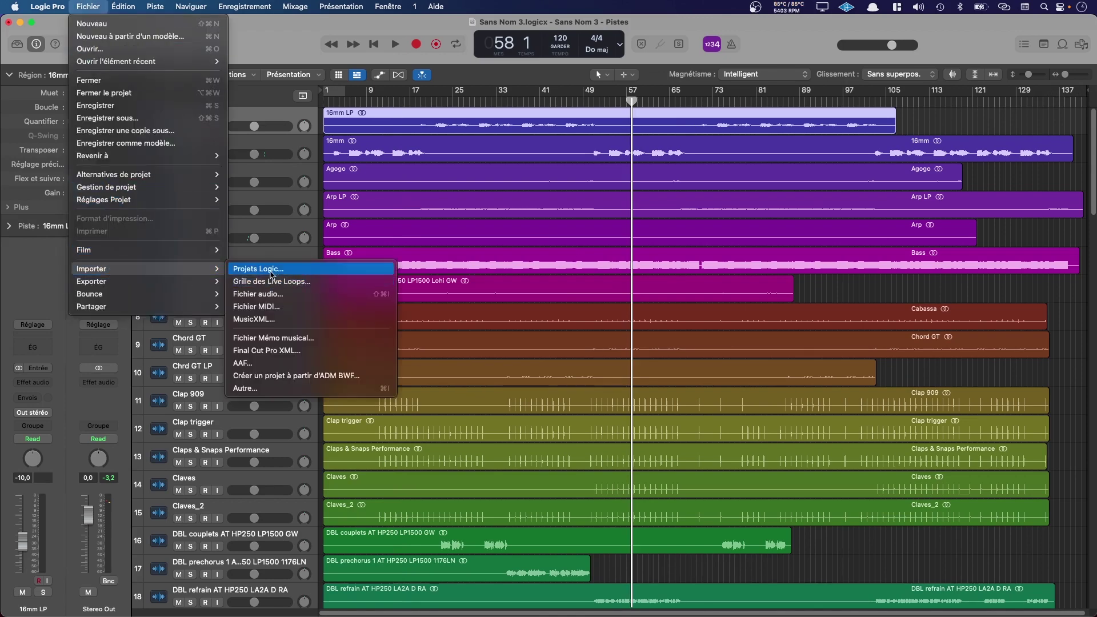
pyautogui.click(268, 294)
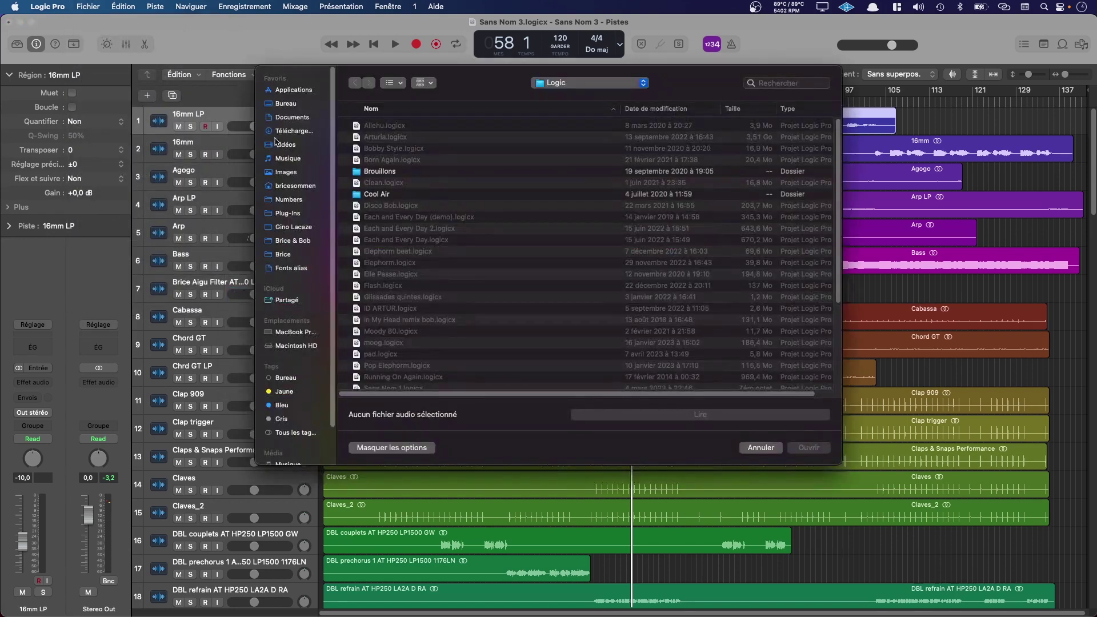
pyautogui.click(285, 104)
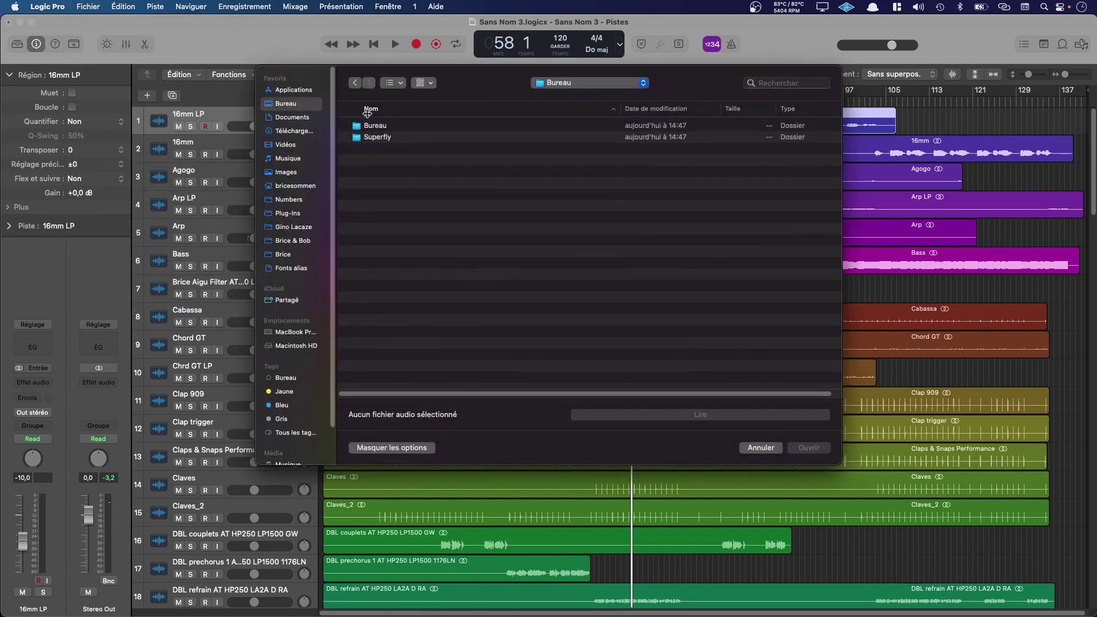
pyautogui.click(381, 128)
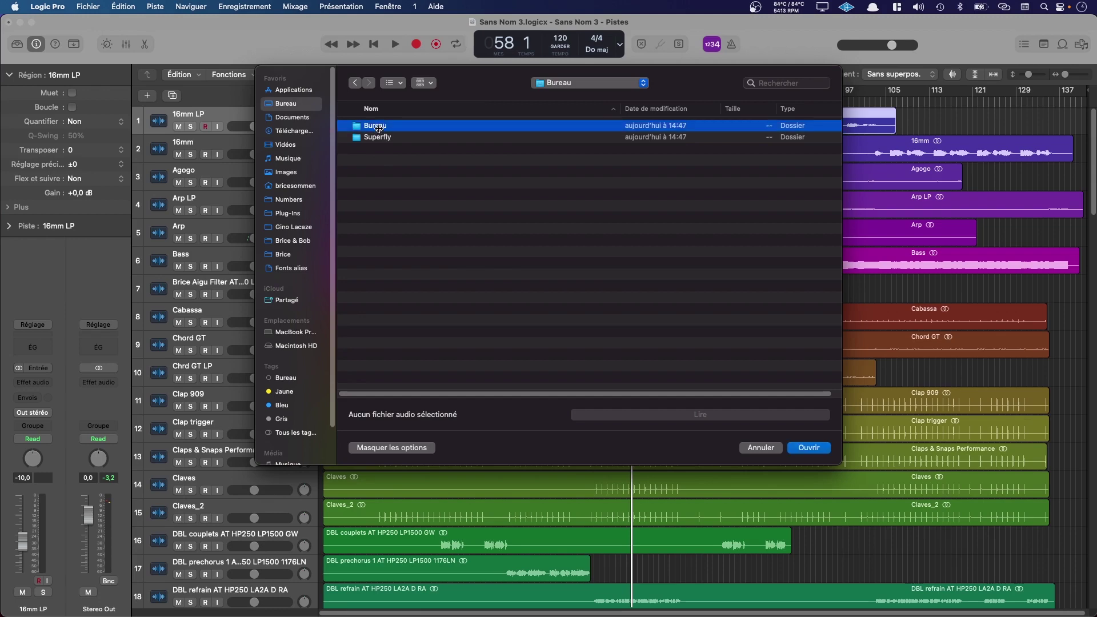
pyautogui.doubleClick(378, 137)
# - Look through the AIFF stems in the Superfly folder and cancel the audio import
pyautogui.click(381, 126)
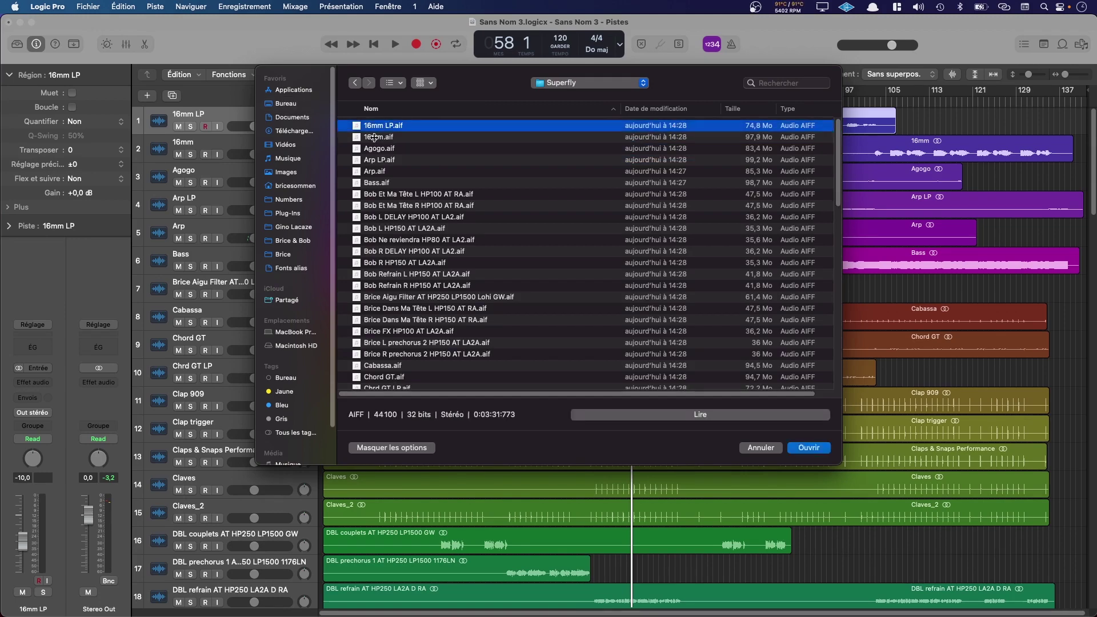
pyautogui.press('Down')
pyautogui.press('Down')
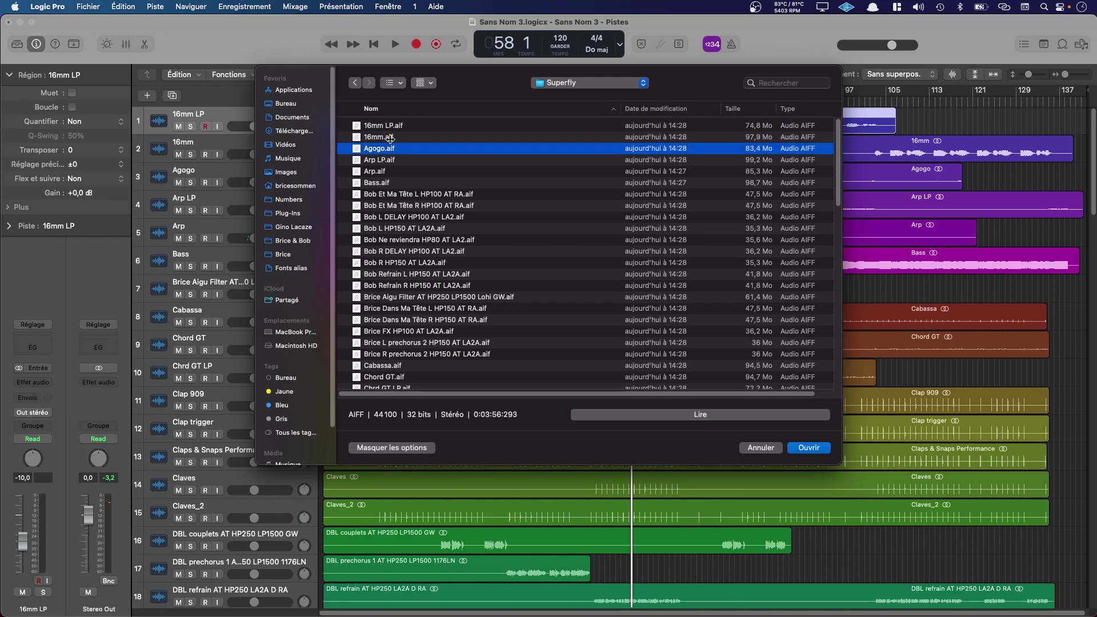
pyautogui.click(385, 125)
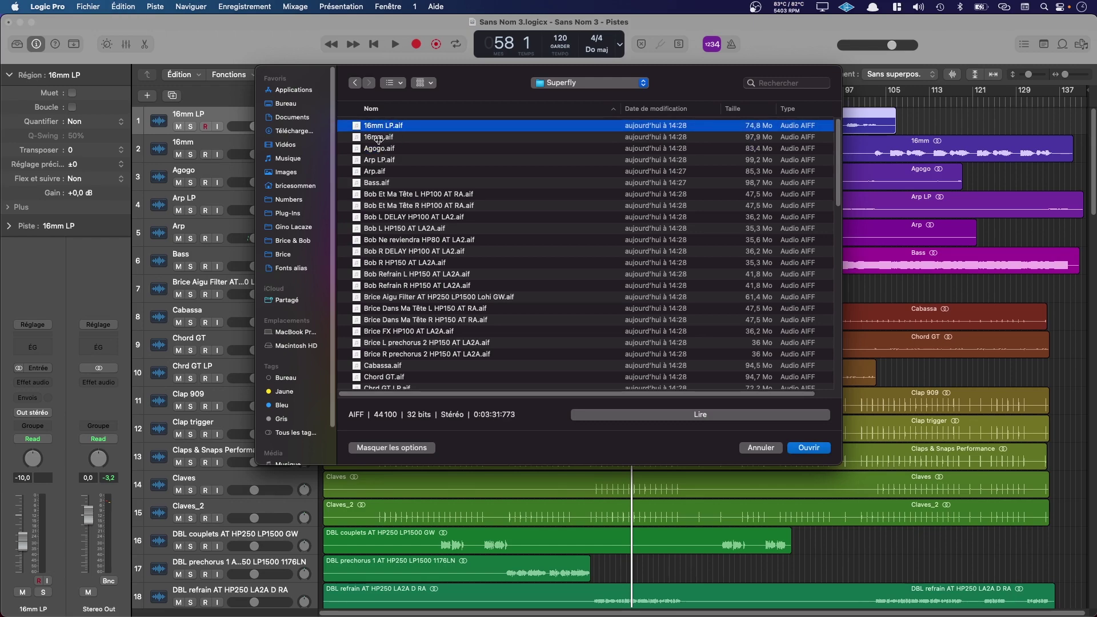
pyautogui.scroll(-15, 490, 238)
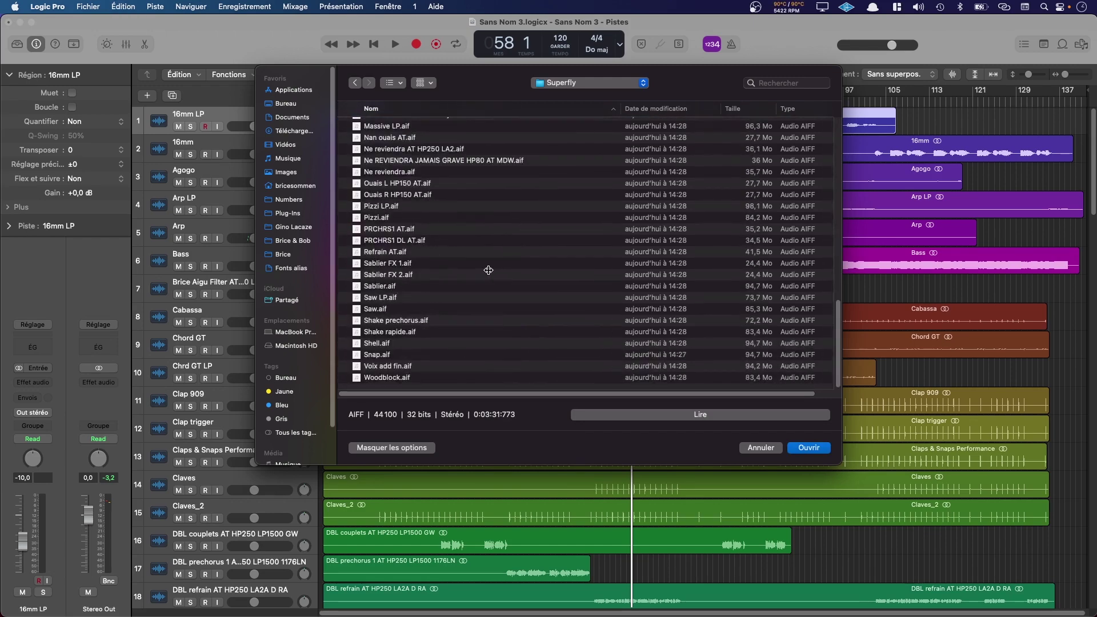
pyautogui.scroll(15, 489, 238)
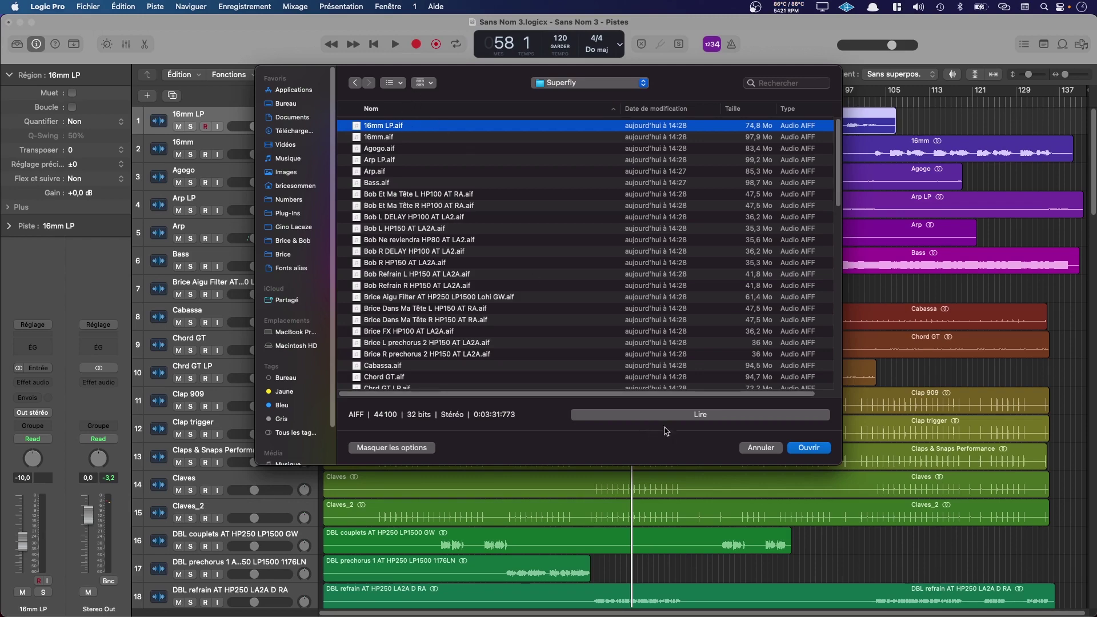
pyautogui.click(754, 450)
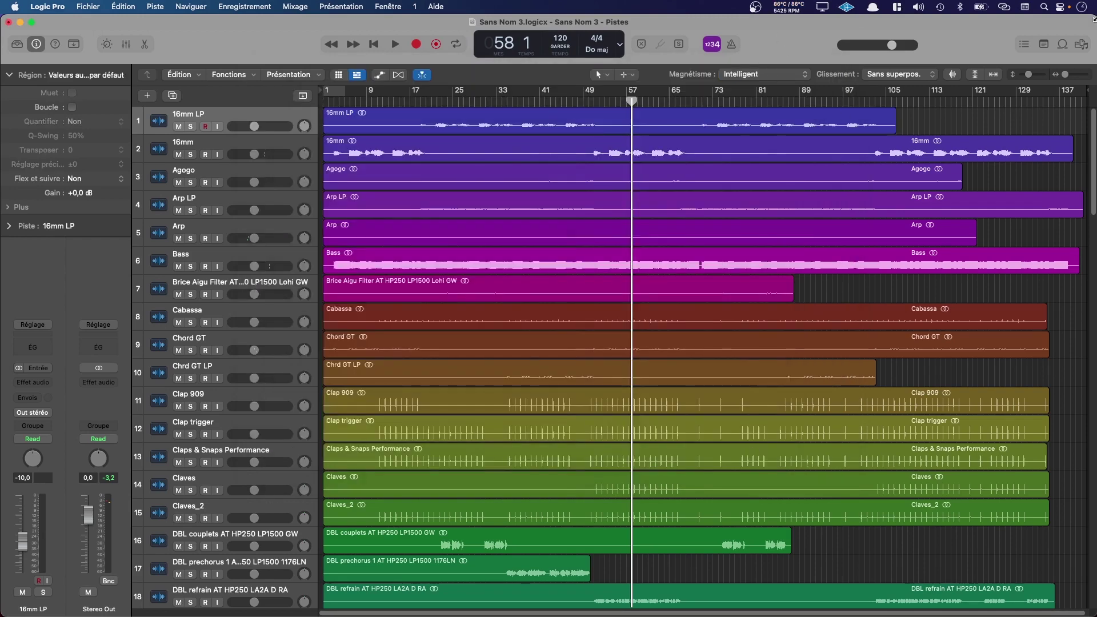
# - Shrink the project window to half the screen, switch to Finder and select all the audio files in the Superfly folder
pyautogui.moveTo(1093, 19); pyautogui.dragTo(521, 3)
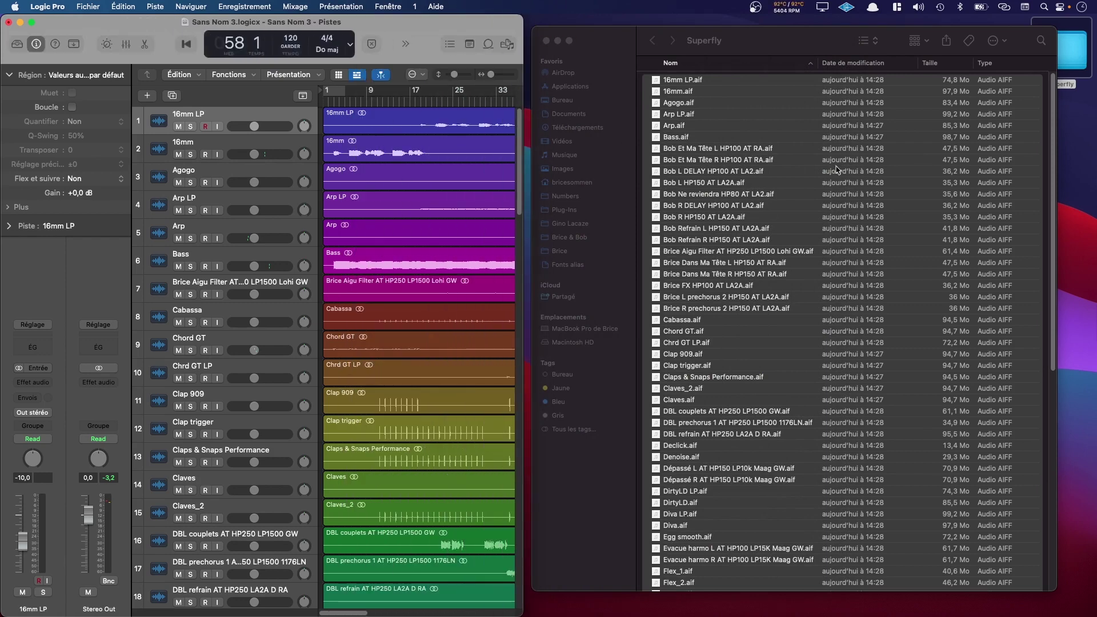
pyautogui.click(836, 170)
pyautogui.press('super+a')
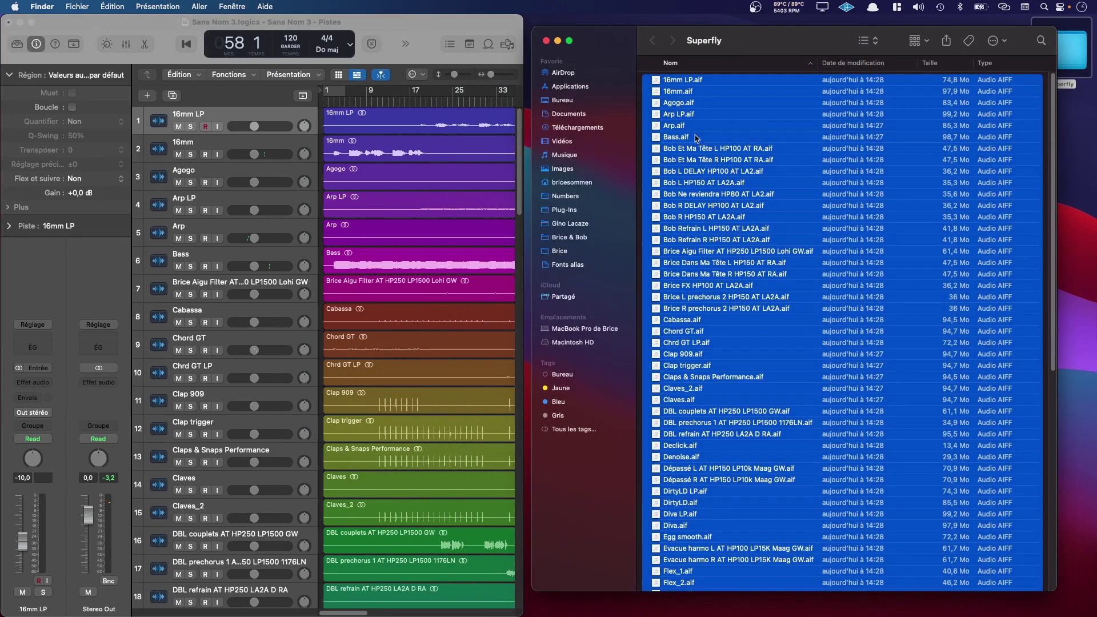
pyautogui.click(706, 171)
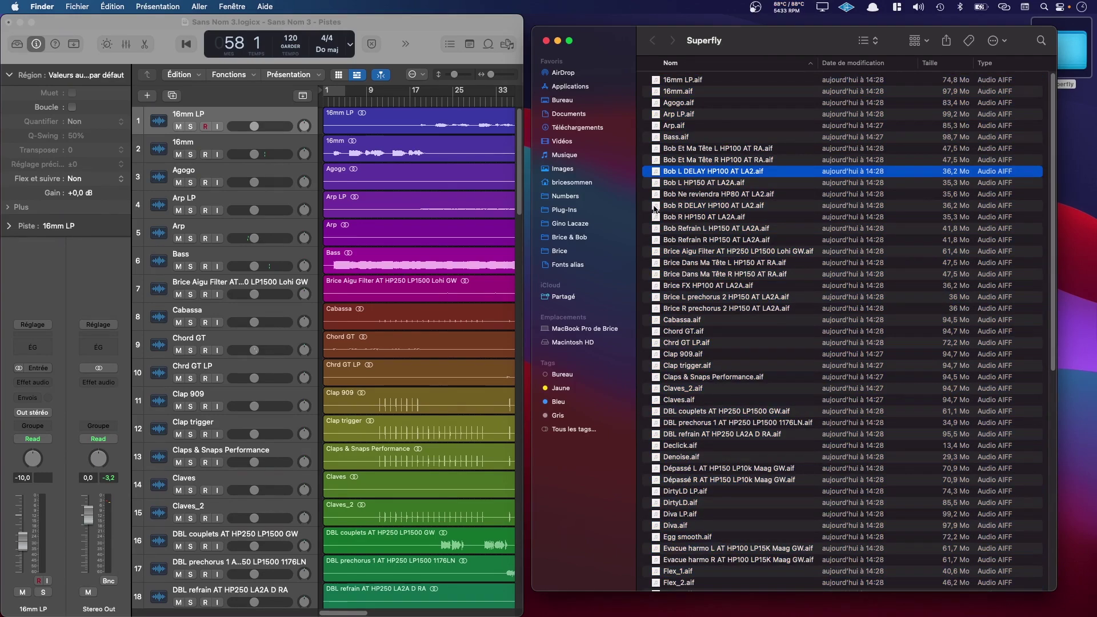
pyautogui.press('super+a')
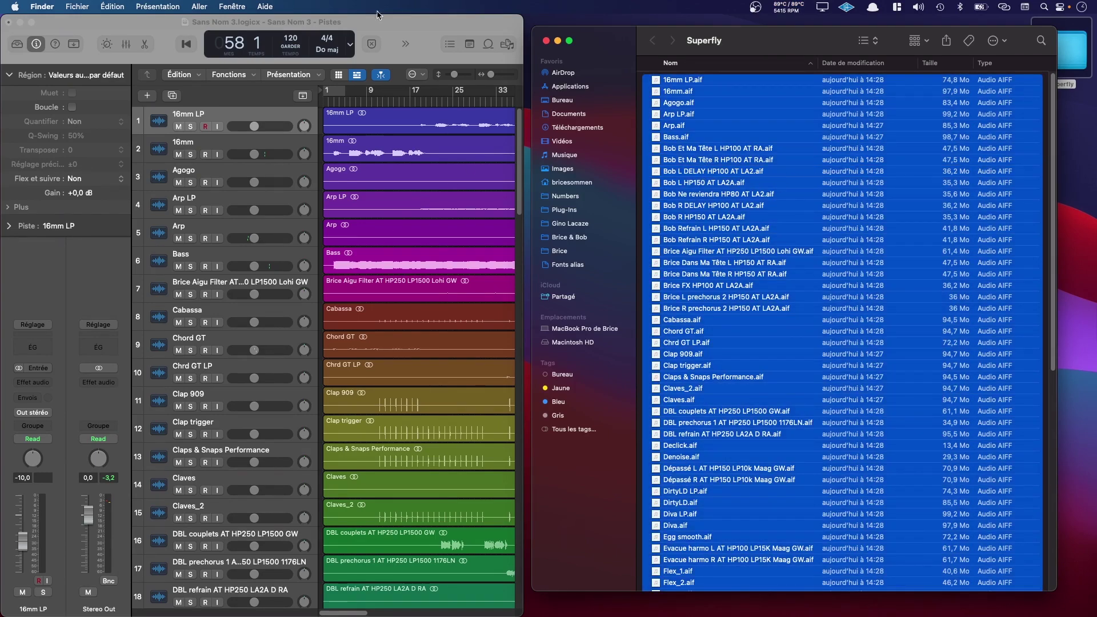